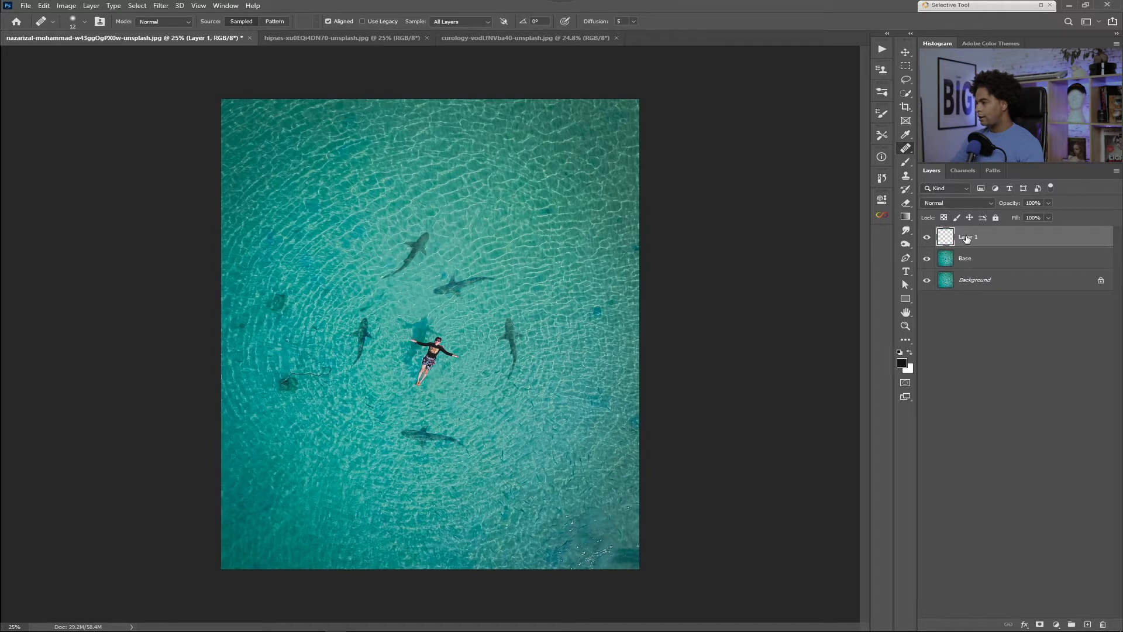
# Step: Delete Layer 1 and start a new layer named "Content Aware Move tool" above the Base layer
pyautogui.moveTo(983, 247); pyautogui.dragTo(1104, 624)
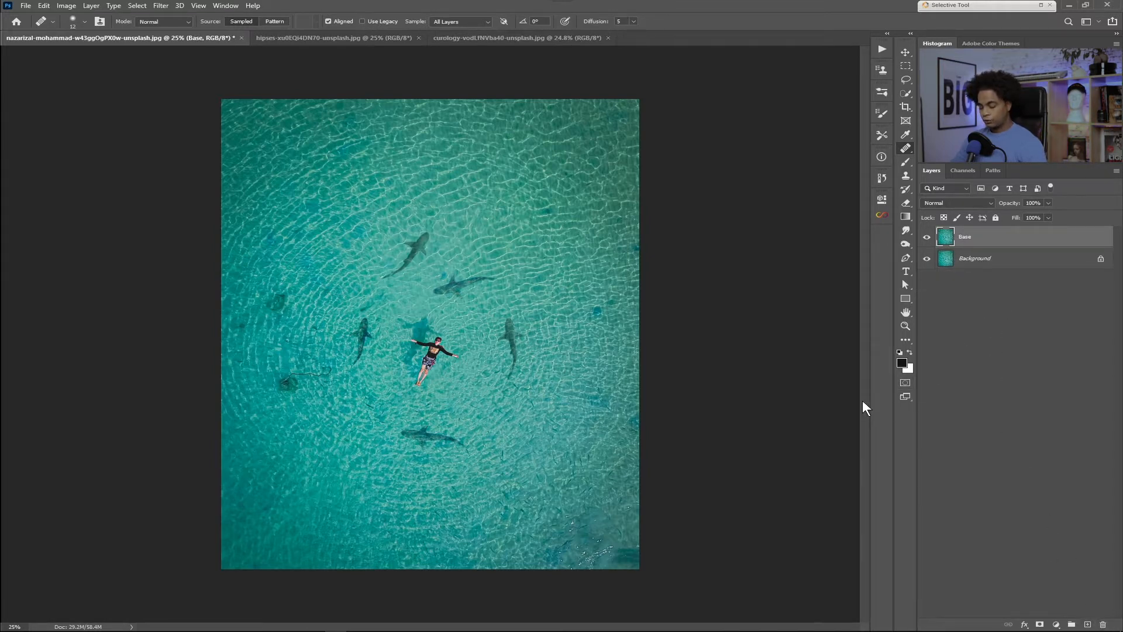
pyautogui.hotkey('ctrl', 'shift', 'n')
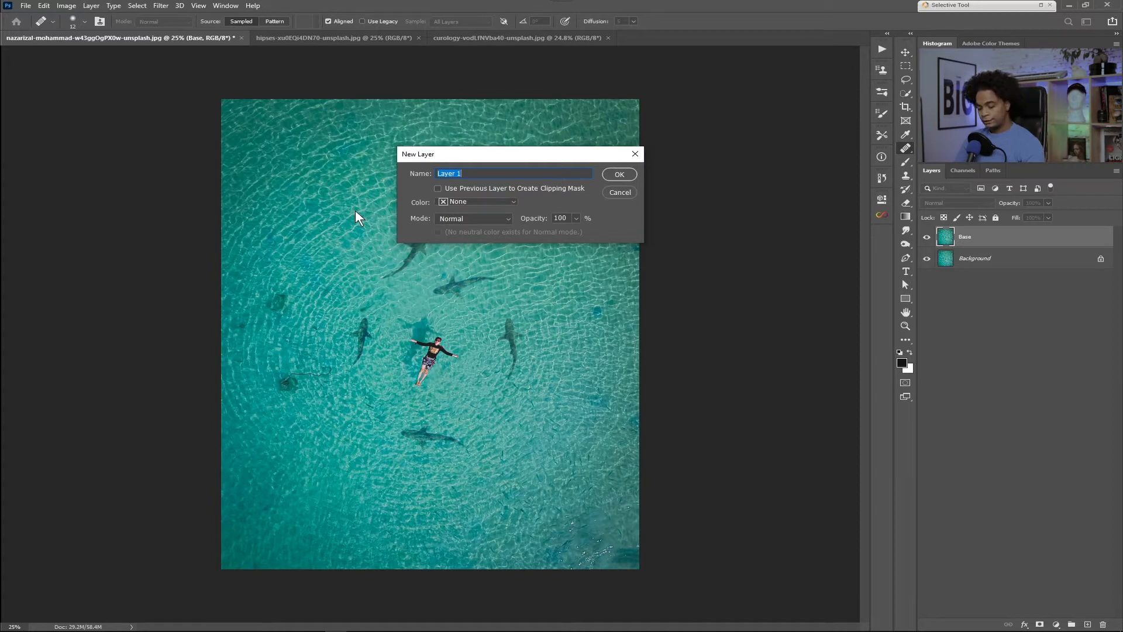
pyautogui.write('D')
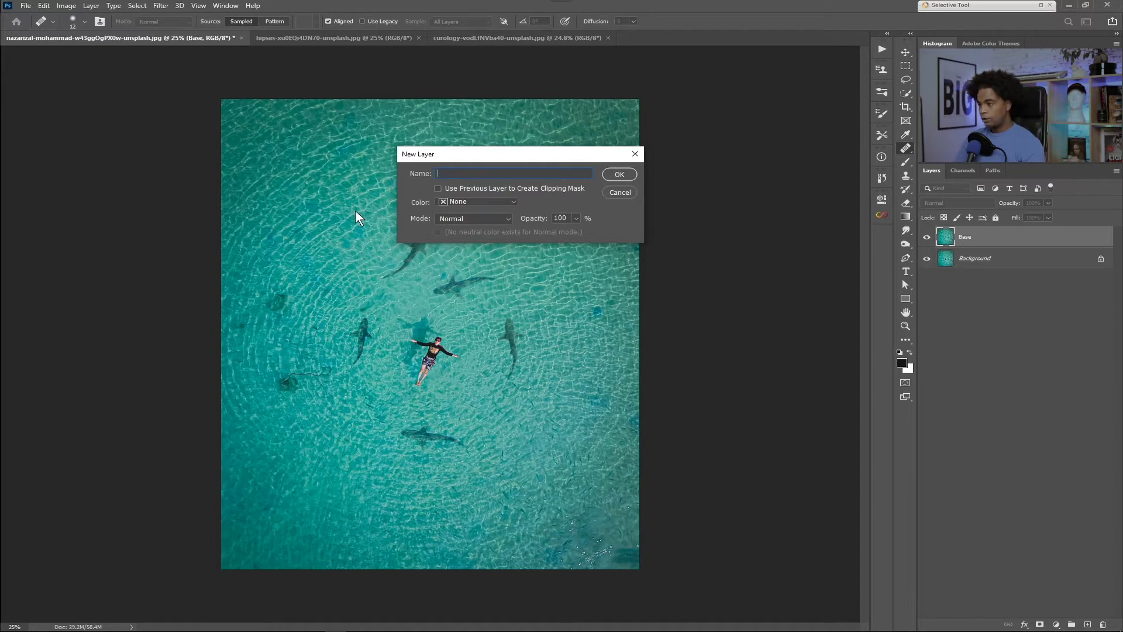
pyautogui.write('Conte')
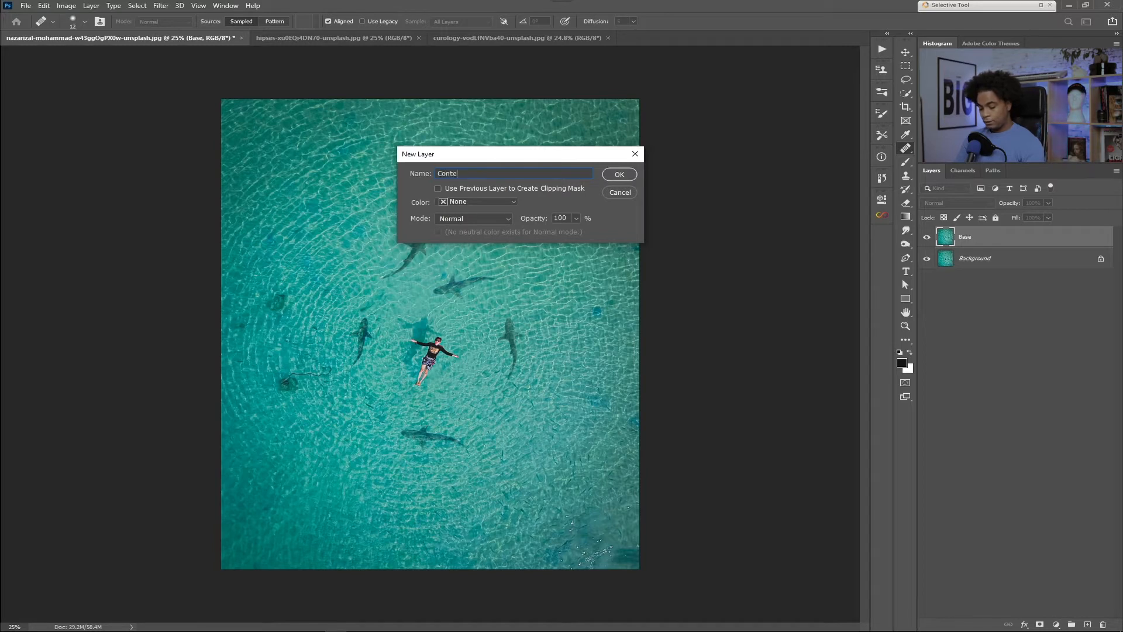
pyautogui.write('nt Aware tool')
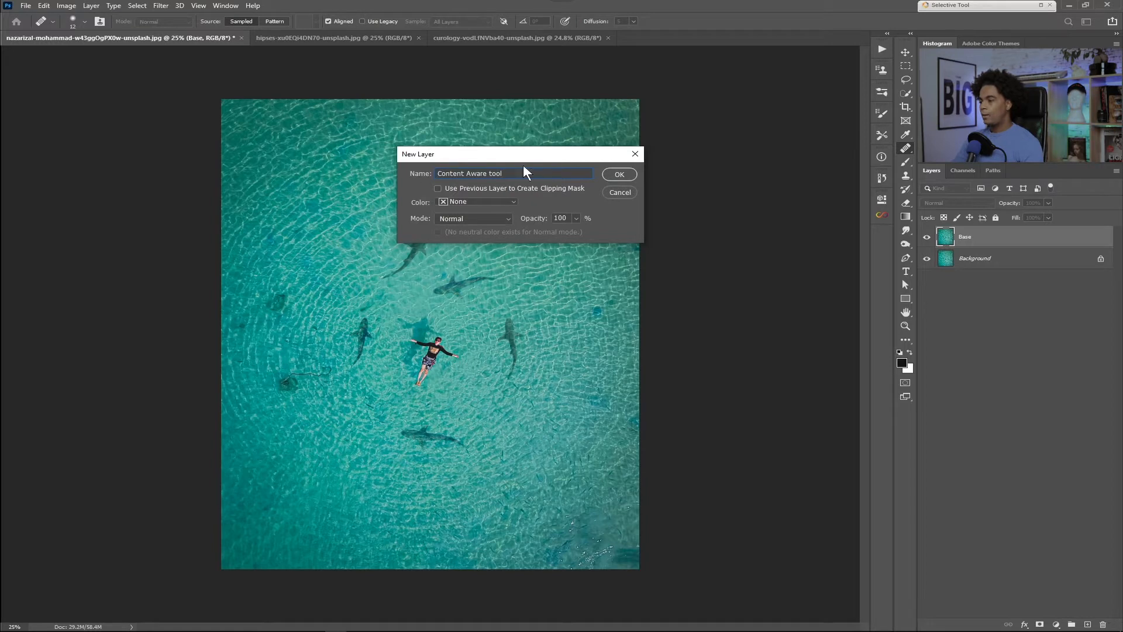
pyautogui.click(489, 172)
pyautogui.write('Mo')
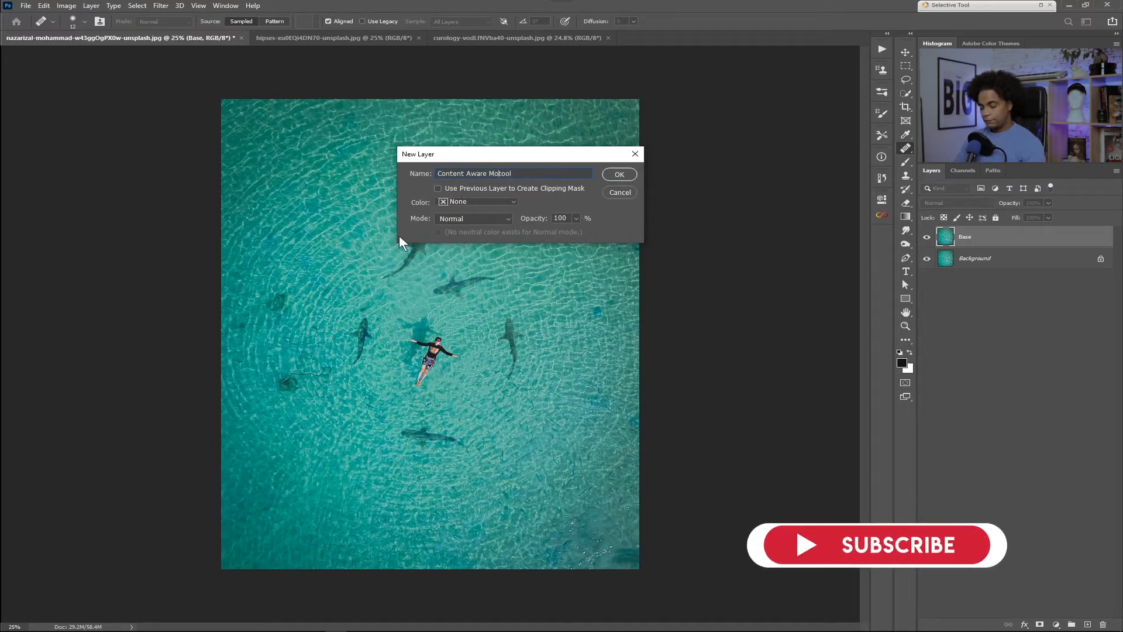
pyautogui.write('eve')
pyautogui.press('BackSpace')
pyautogui.press('BackSpace')
pyautogui.press('BackSpace')
pyautogui.write('ve')
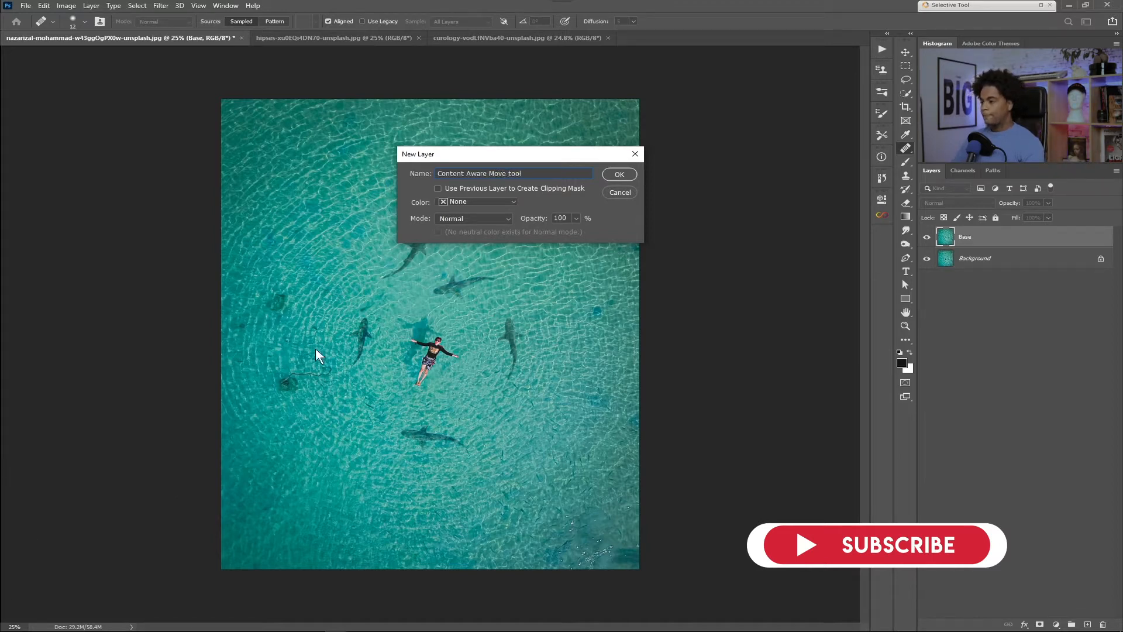
# Step: Assign the Yellow color label to the new layer and create it
pyautogui.click(487, 202)
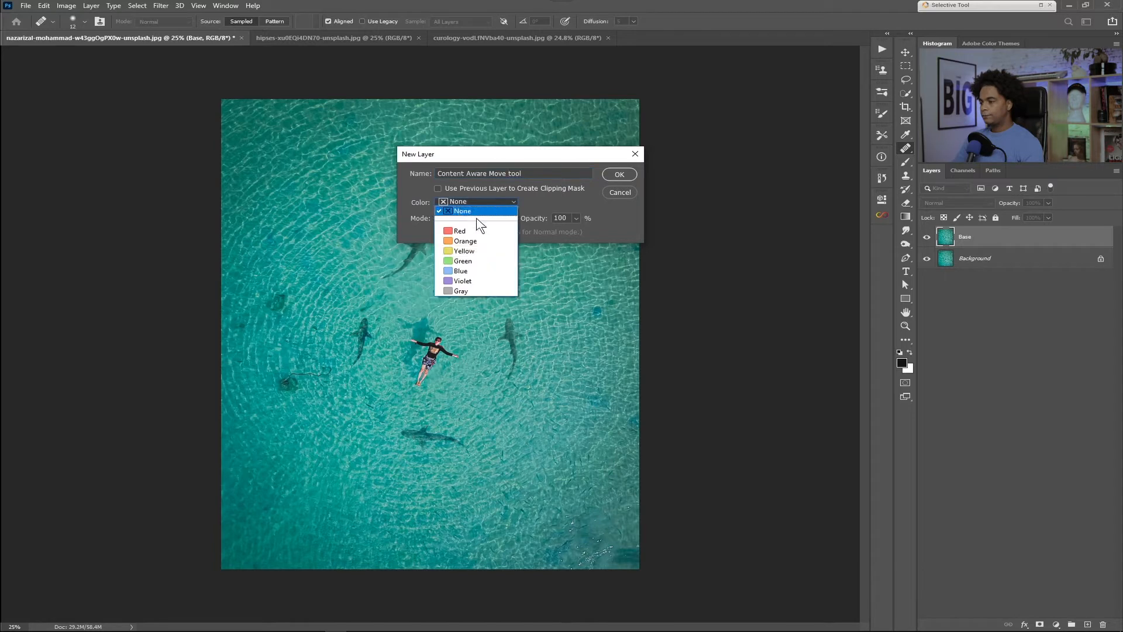
pyautogui.click(471, 251)
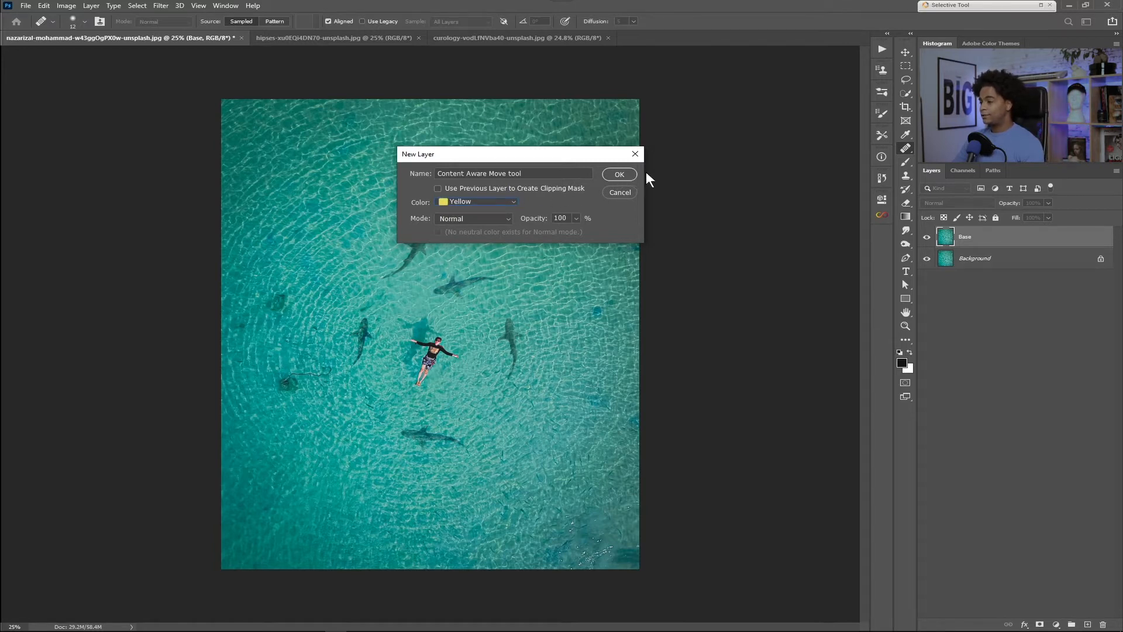
pyautogui.click(616, 176)
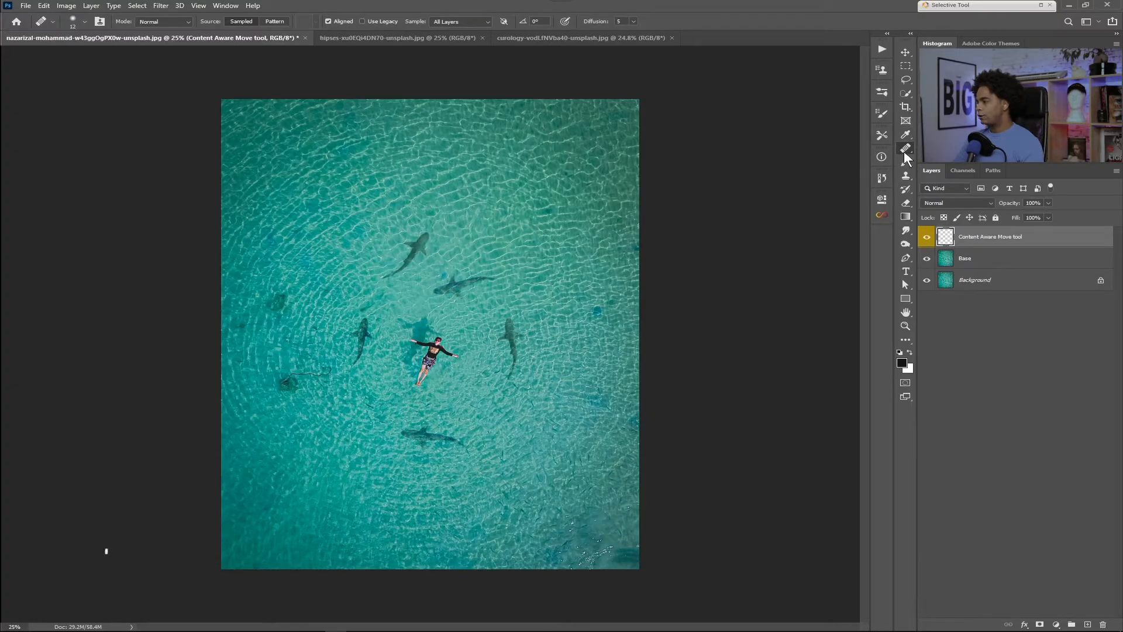
# Step: Activate the Content-Aware Move Tool and try a freehand outline around the uppermost shark, clearing the selection again
pyautogui.rightClick(905, 149)
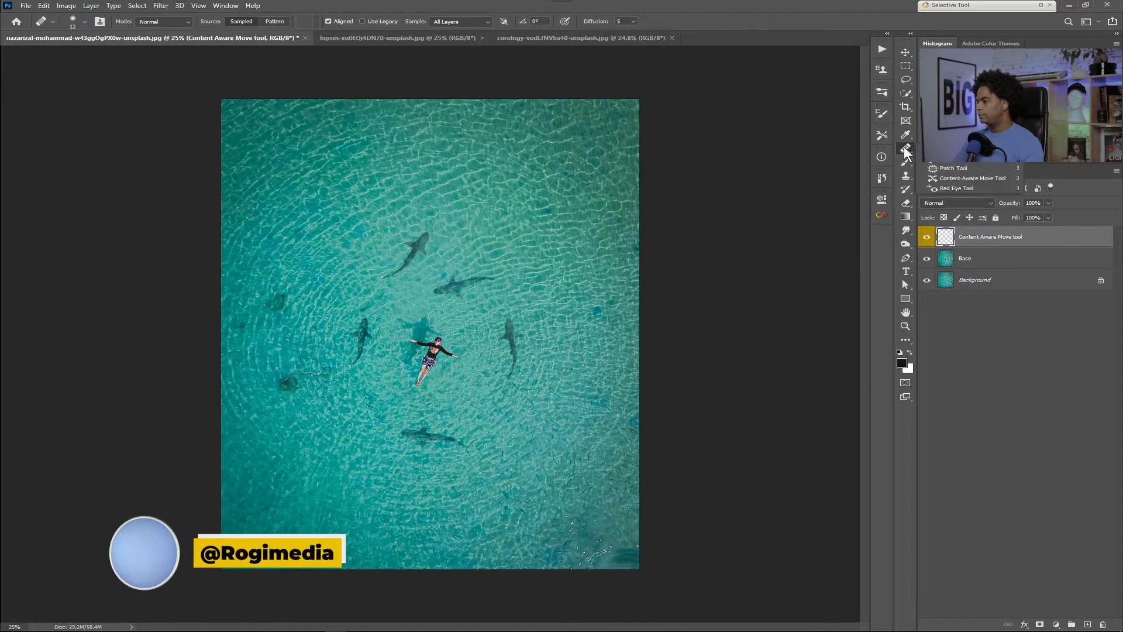
pyautogui.click(985, 178)
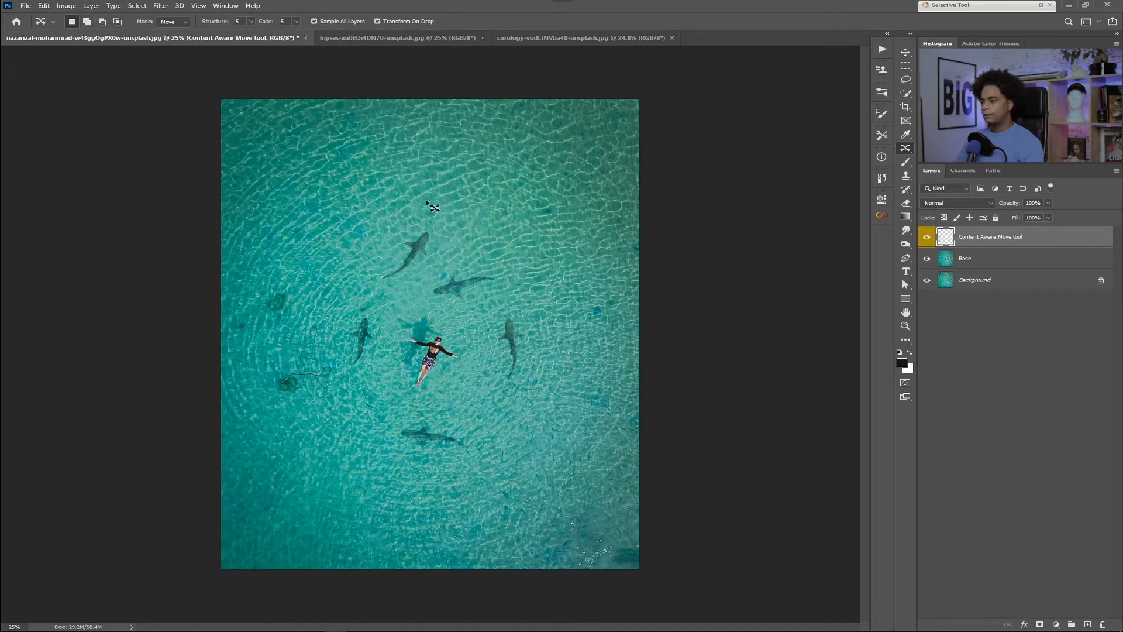
pyautogui.moveTo(375, 280)
pyautogui.mouseDown()
pyautogui.moveTo(440, 212)
pyautogui.moveTo(401, 216)
pyautogui.mouseUp()
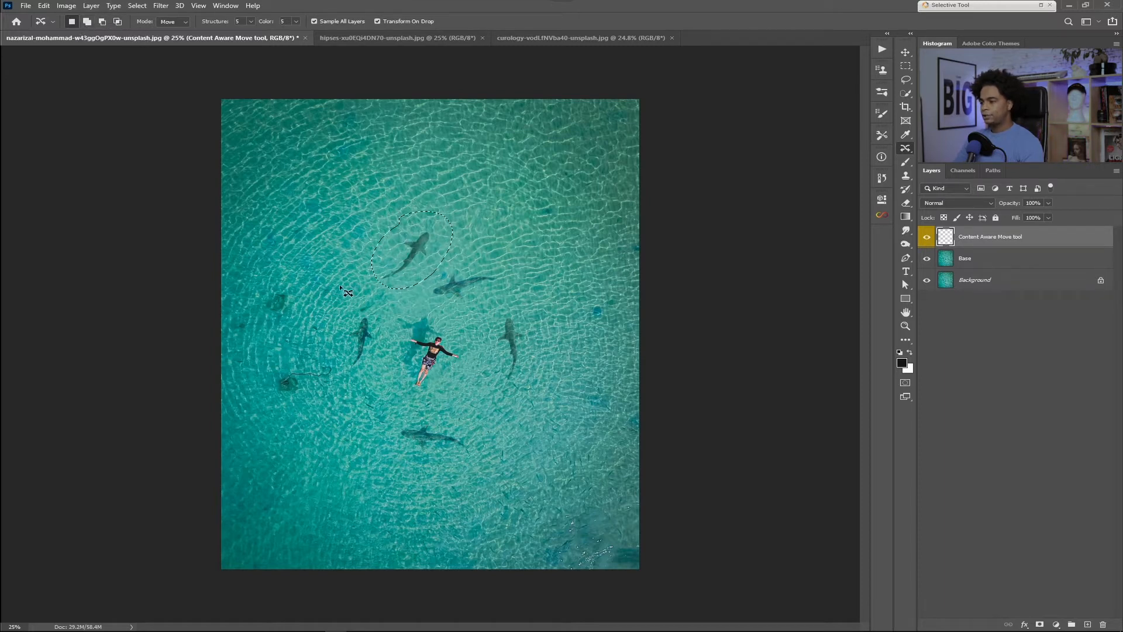
pyautogui.hotkey('ctrl', 'd')
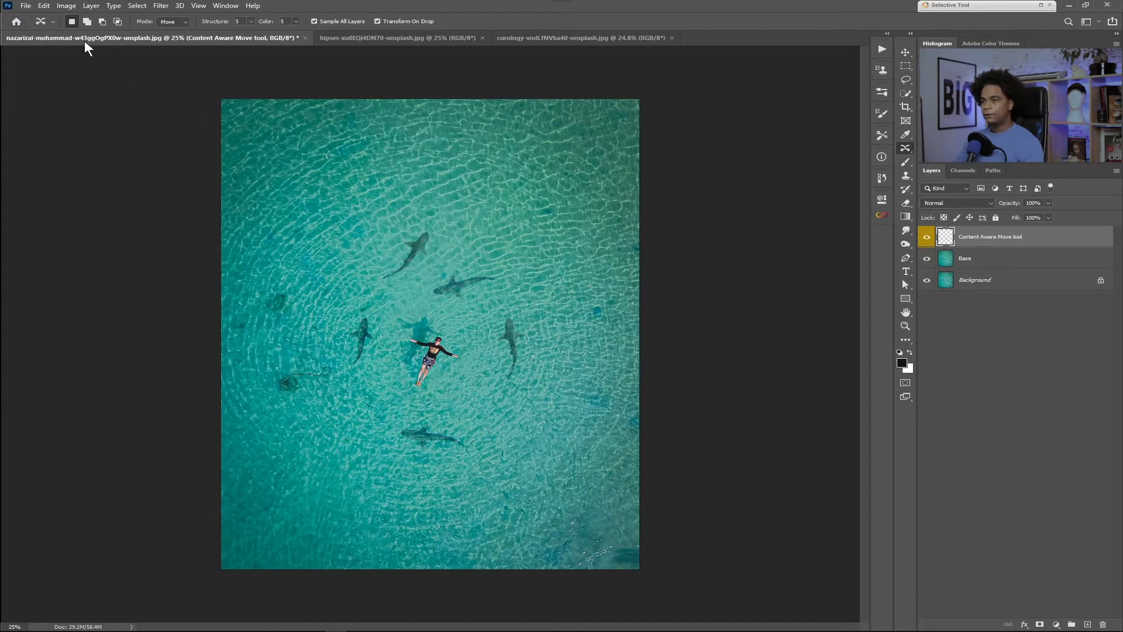
# Step: Reset the Content-Aware Move Tool to its default settings through its tool preset options
pyautogui.click(52, 22)
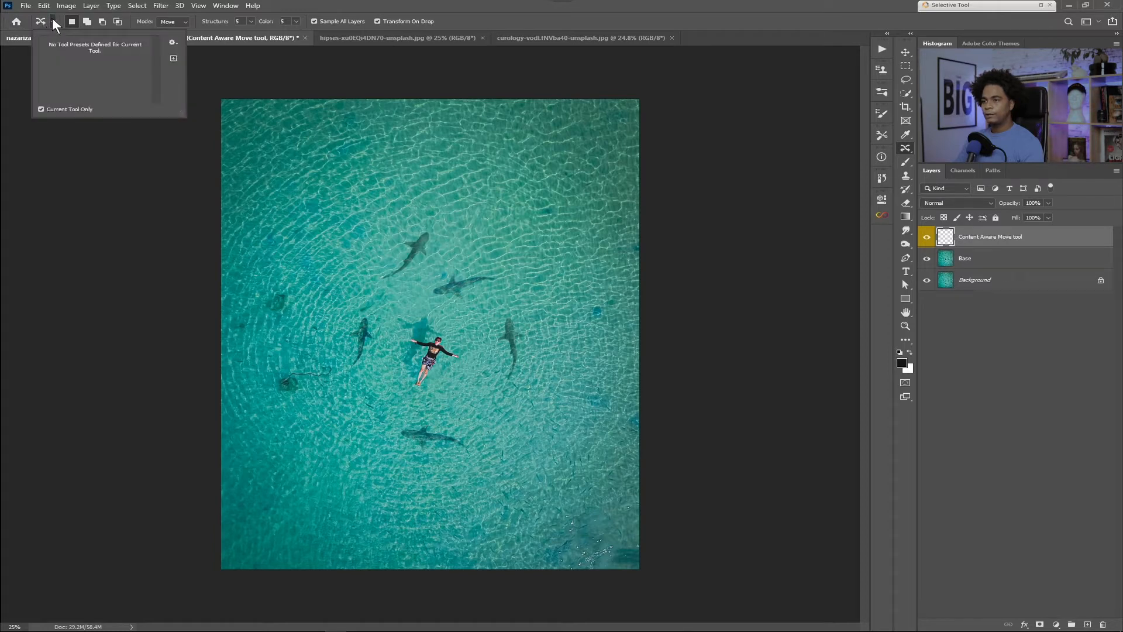
pyautogui.click(173, 42)
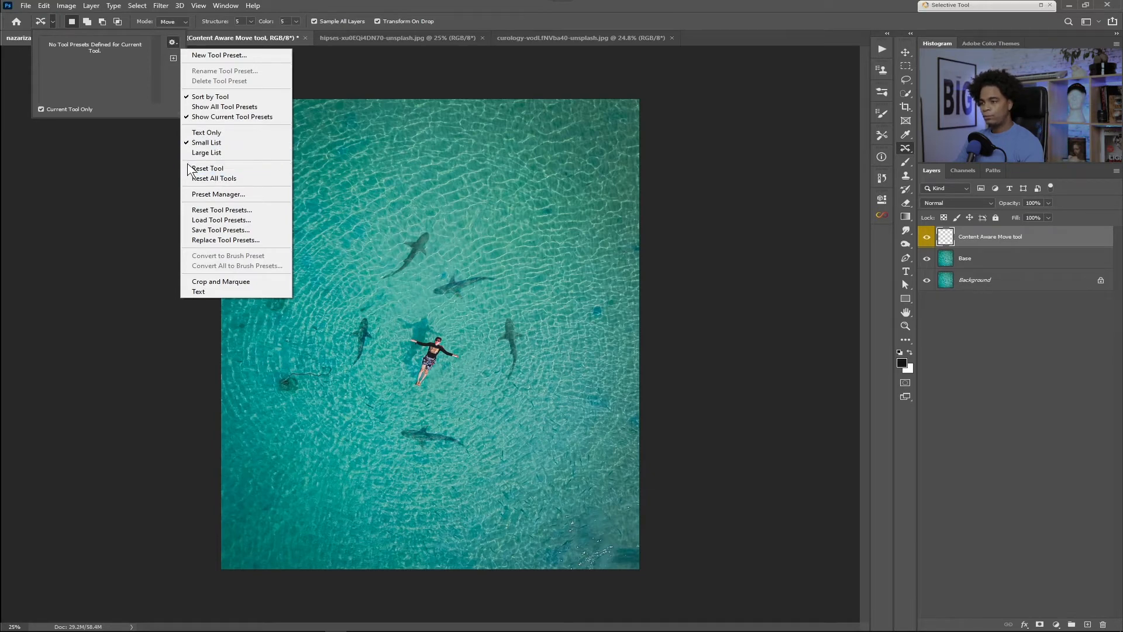
pyautogui.click(53, 23)
pyautogui.click(52, 21)
pyautogui.click(52, 20)
pyautogui.click(172, 42)
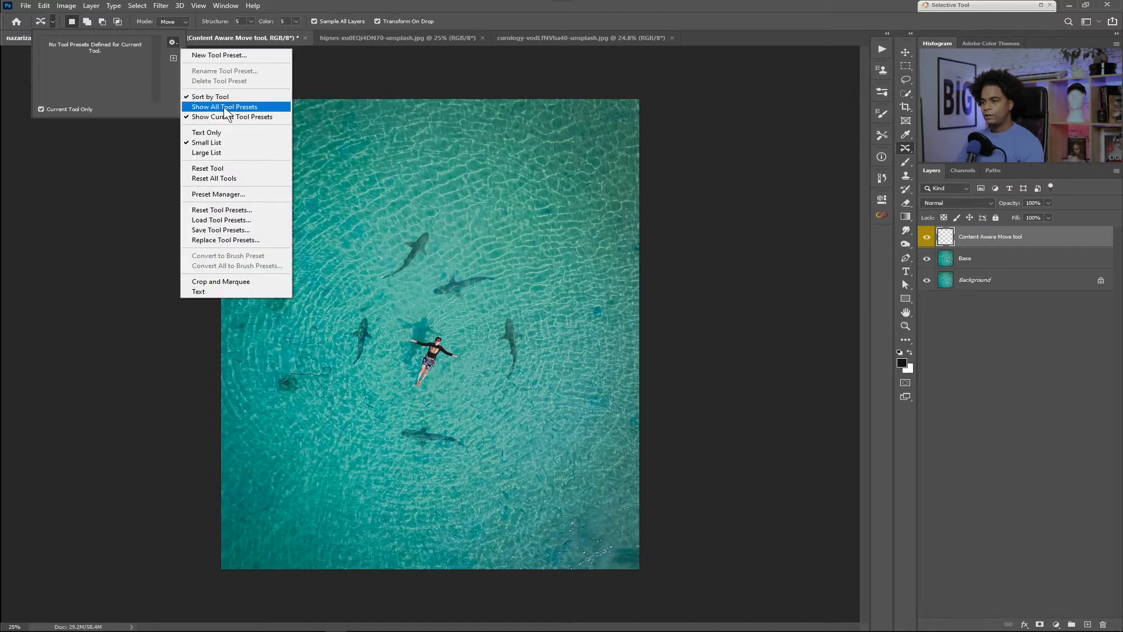
pyautogui.click(219, 169)
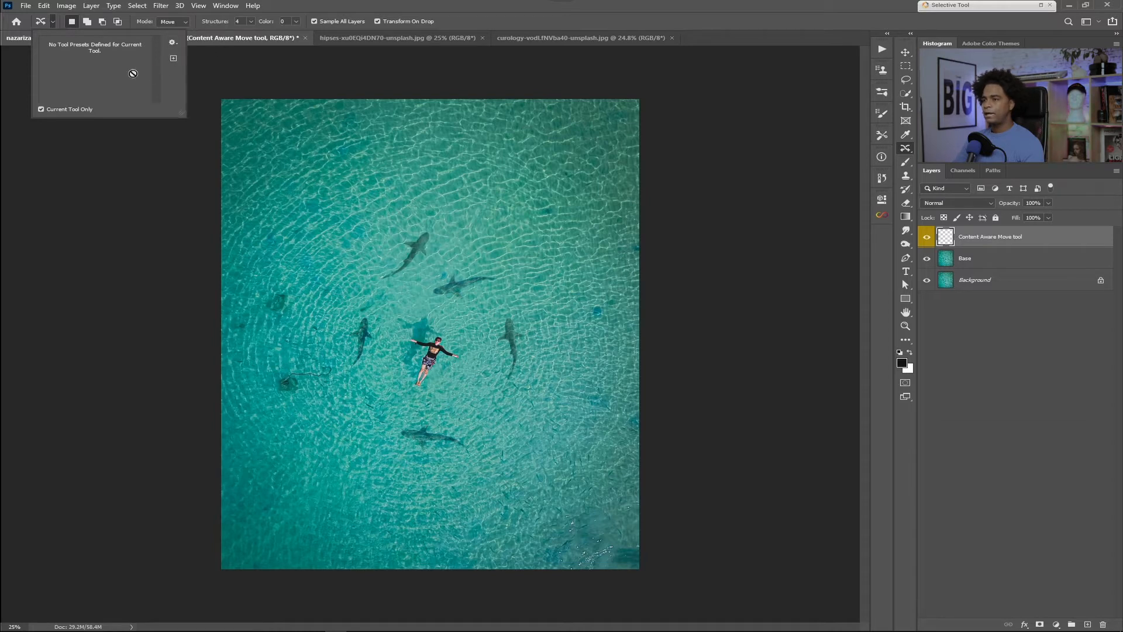
pyautogui.click(456, 22)
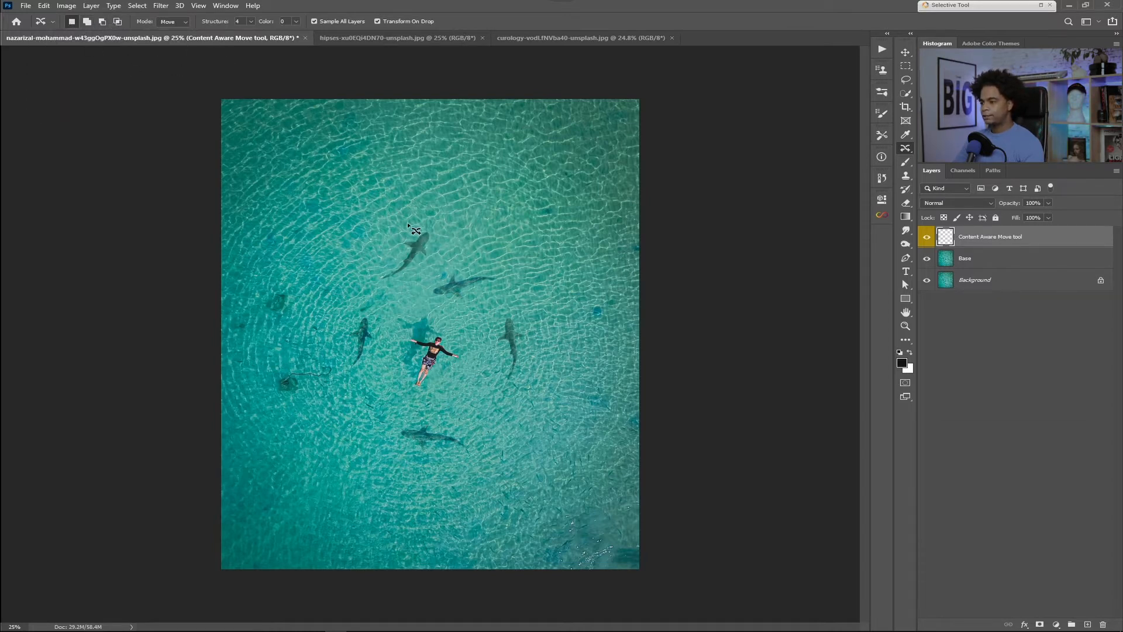
# Step: Try freehand outlines around the two upper sharks in New selection mode, clearing each one
pyautogui.moveTo(366, 278)
pyautogui.mouseDown()
pyautogui.moveTo(414, 282)
pyautogui.moveTo(465, 239)
pyautogui.moveTo(410, 208)
pyautogui.mouseUp()
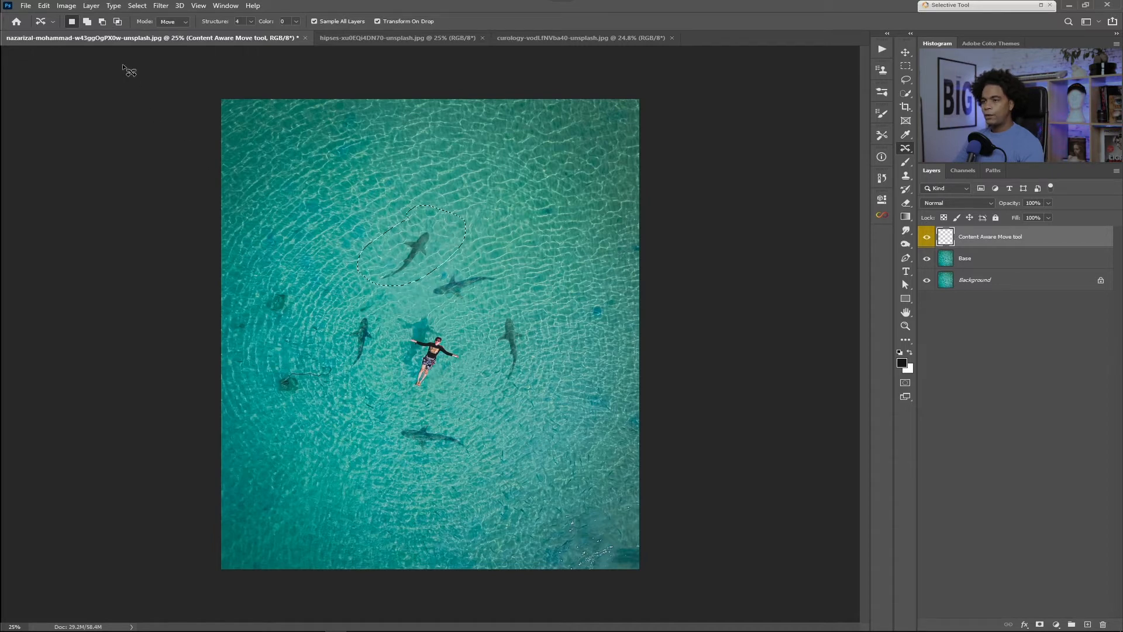
pyautogui.click(337, 177)
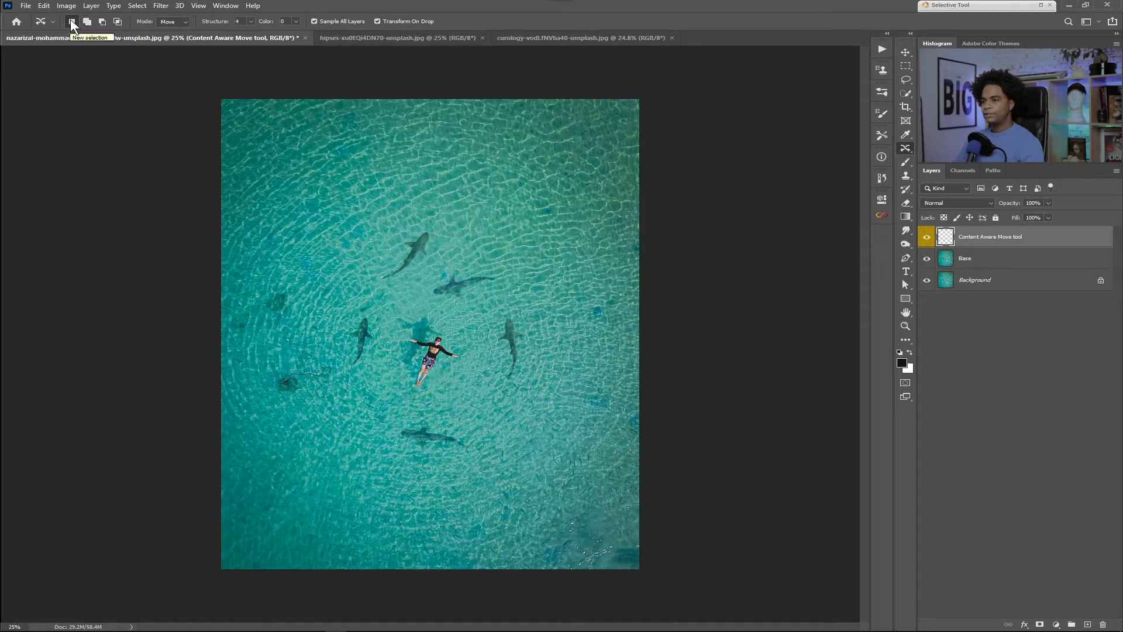
pyautogui.moveTo(365, 274)
pyautogui.mouseDown()
pyautogui.moveTo(395, 289)
pyautogui.moveTo(440, 254)
pyautogui.moveTo(443, 212)
pyautogui.moveTo(407, 217)
pyautogui.mouseUp()
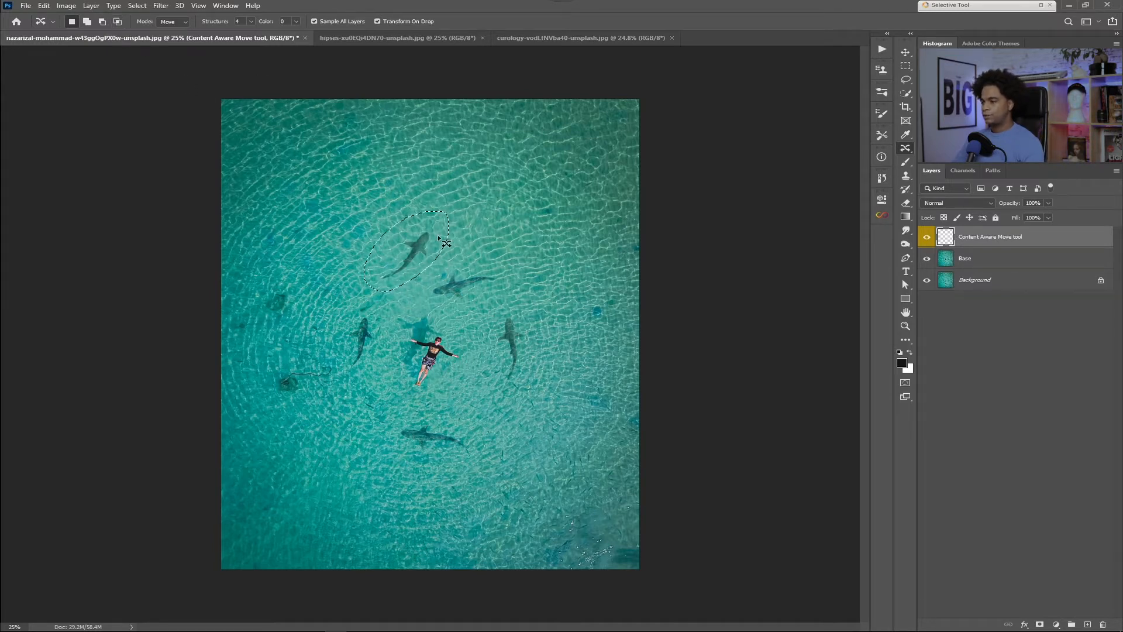
pyautogui.hotkey('ctrl', 'd')
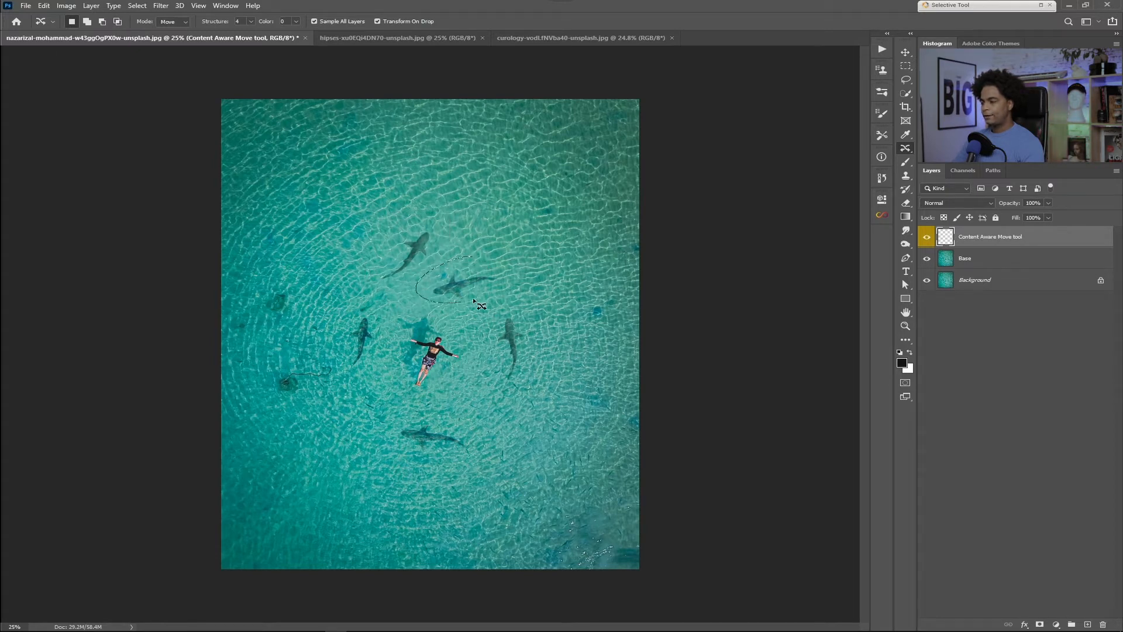
pyautogui.hotkey('ctrl', 'd')
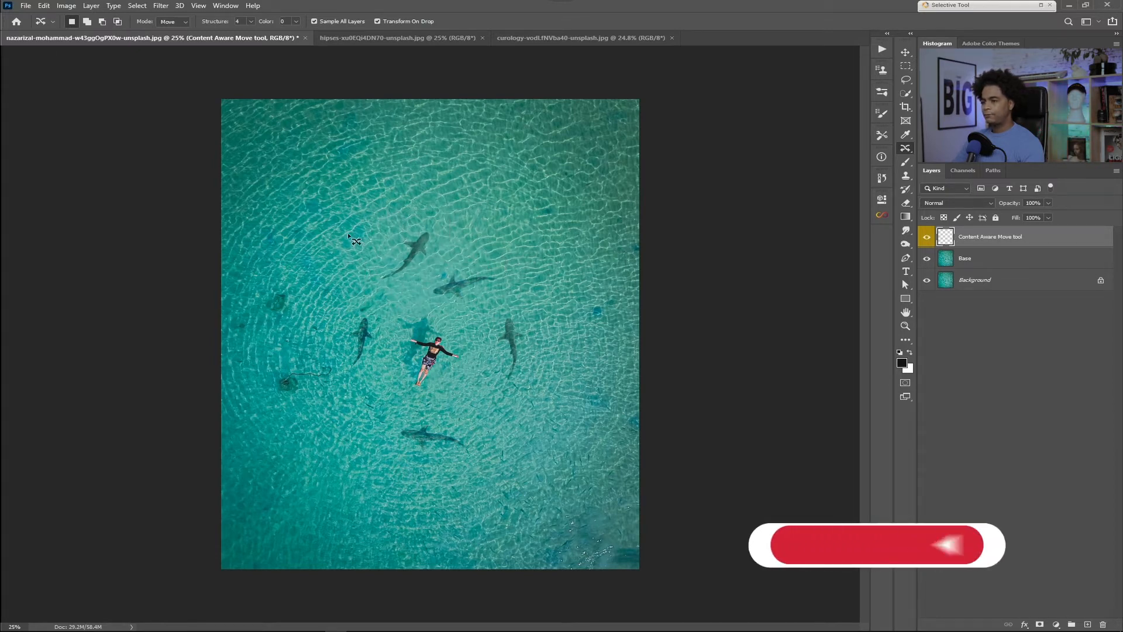
# Step: Outline the uppermost shark in Add to selection mode and add the neighbouring shark below it to the selection
pyautogui.click(88, 24)
pyautogui.moveTo(419, 227)
pyautogui.mouseDown()
pyautogui.moveTo(374, 259)
pyautogui.moveTo(385, 291)
pyautogui.moveTo(447, 250)
pyautogui.moveTo(421, 216)
pyautogui.mouseUp()
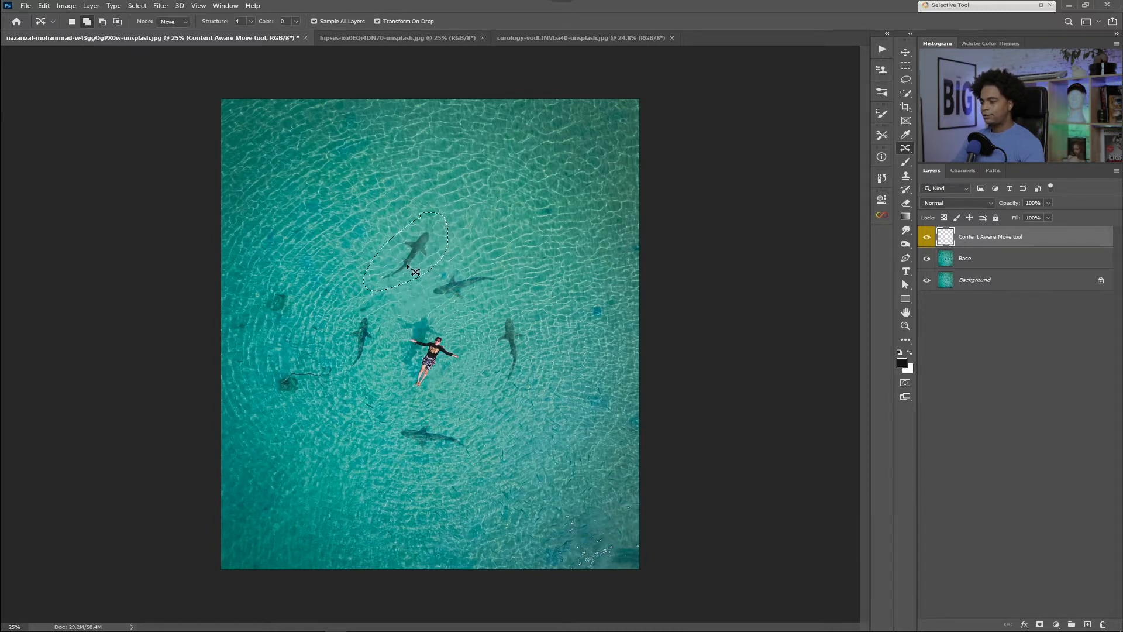
pyautogui.moveTo(511, 267); pyautogui.dragTo(474, 261)
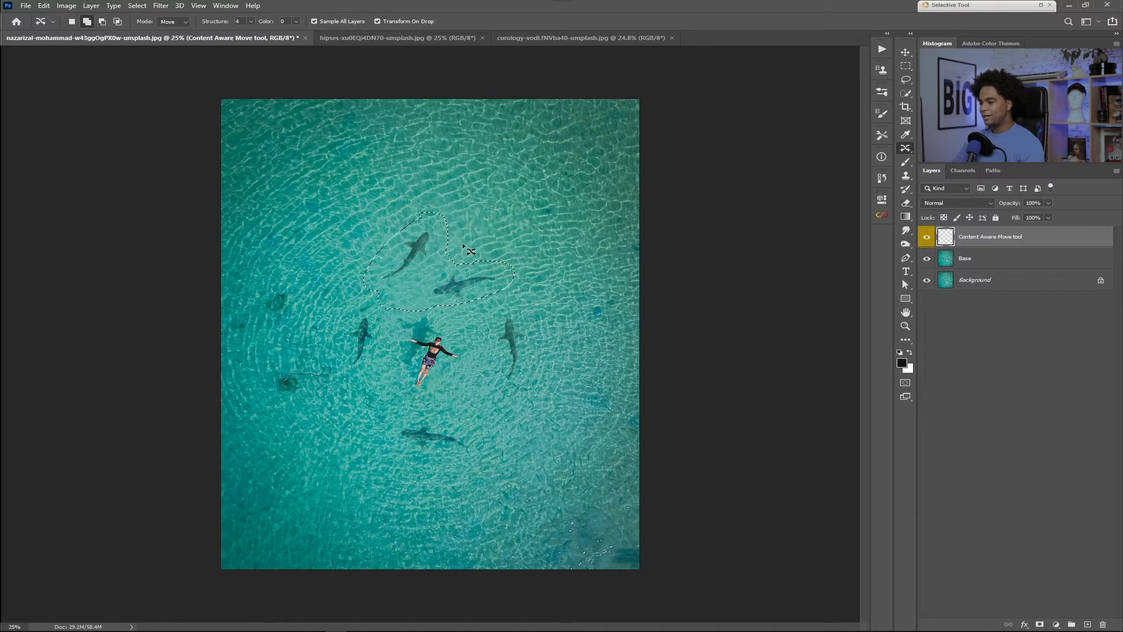
# Step: Try moving the two selected sharks and cancel, then try enlarging the selection around the lower one and undo it
pyautogui.moveTo(478, 251); pyautogui.dragTo(532, 218)
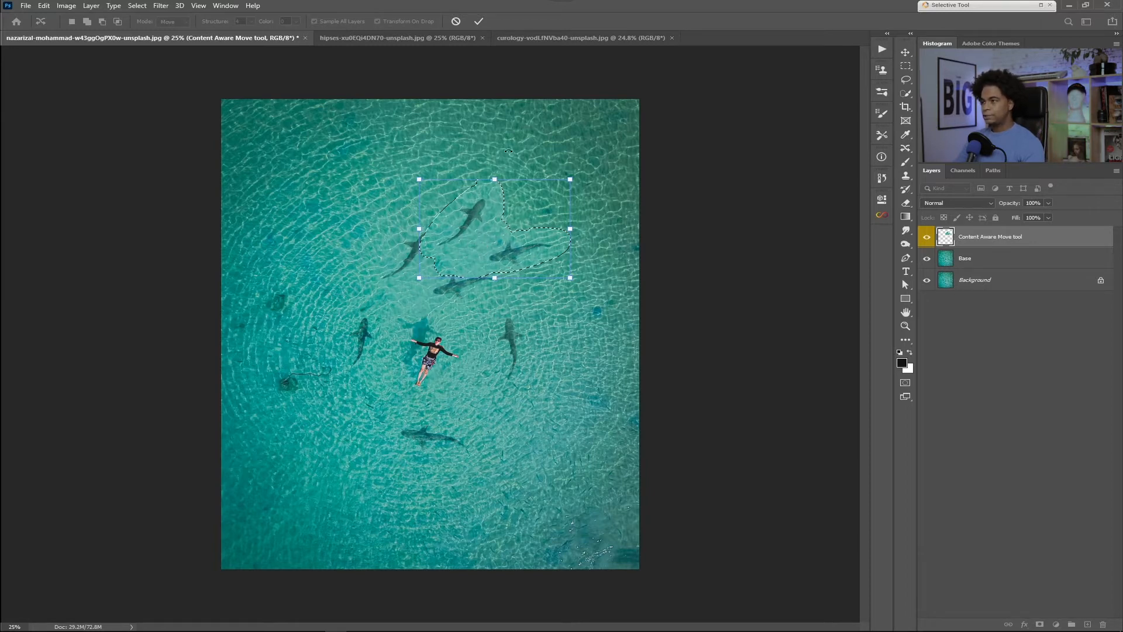
pyautogui.click(455, 21)
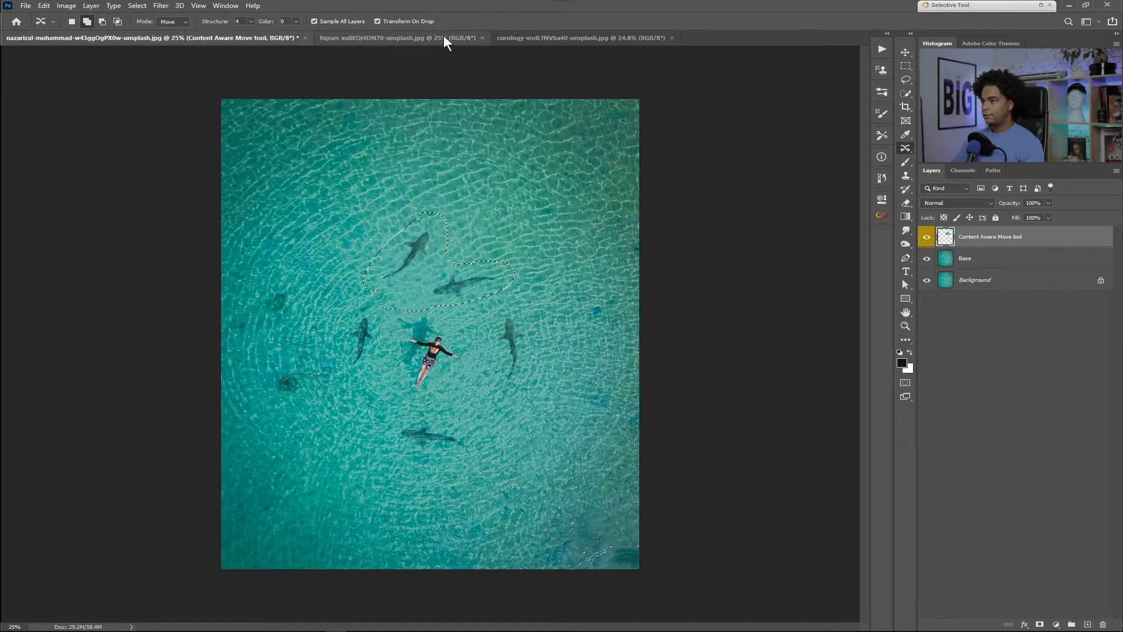
pyautogui.moveTo(480, 239); pyautogui.dragTo(423, 275)
pyautogui.moveTo(524, 240); pyautogui.dragTo(521, 238)
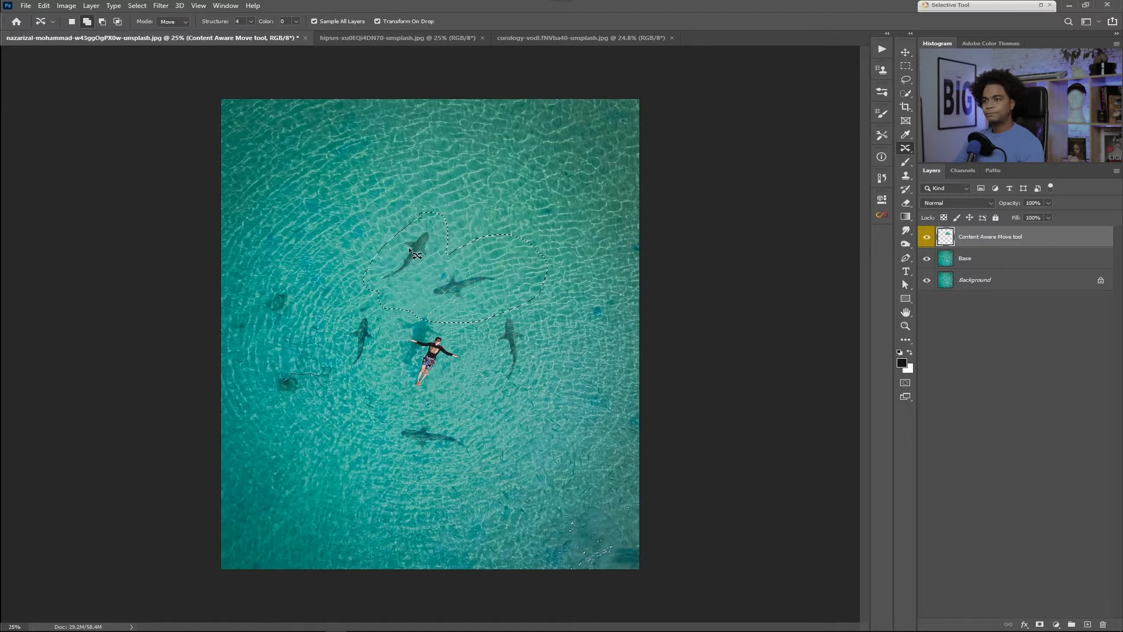
pyautogui.hotkey('ctrl', 'z')
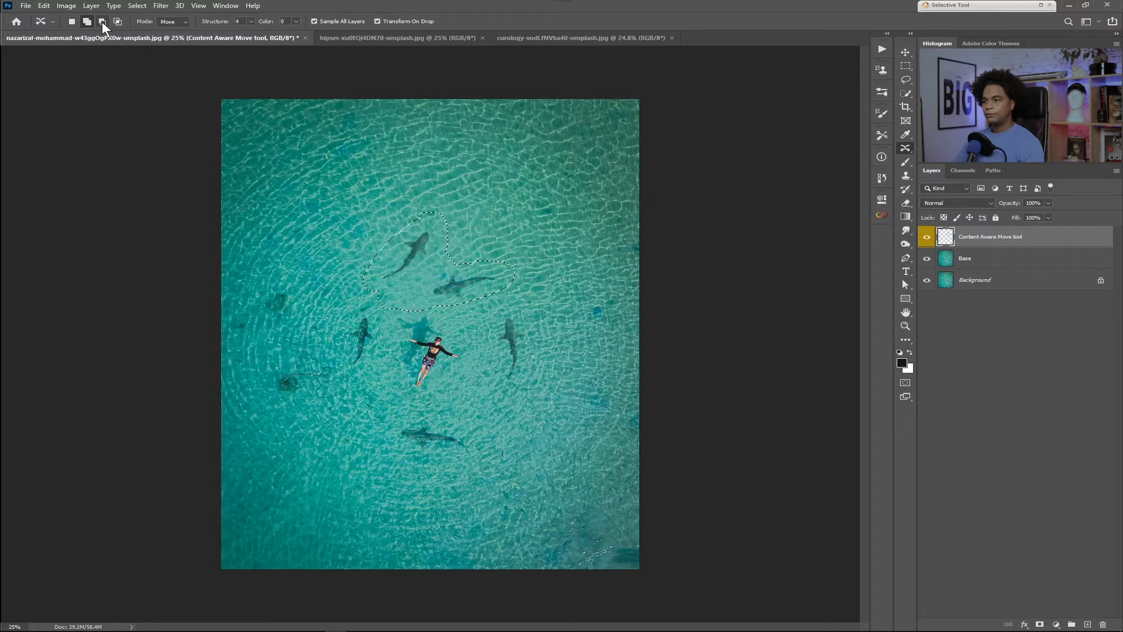
# Step: Subtract the area around the lower of the two selected sharks from the selection
pyautogui.moveTo(491, 237)
pyautogui.mouseDown()
pyautogui.moveTo(394, 305)
pyautogui.moveTo(432, 323)
pyautogui.moveTo(516, 303)
pyautogui.mouseUp()
pyautogui.moveTo(473, 237); pyautogui.dragTo(475, 237)
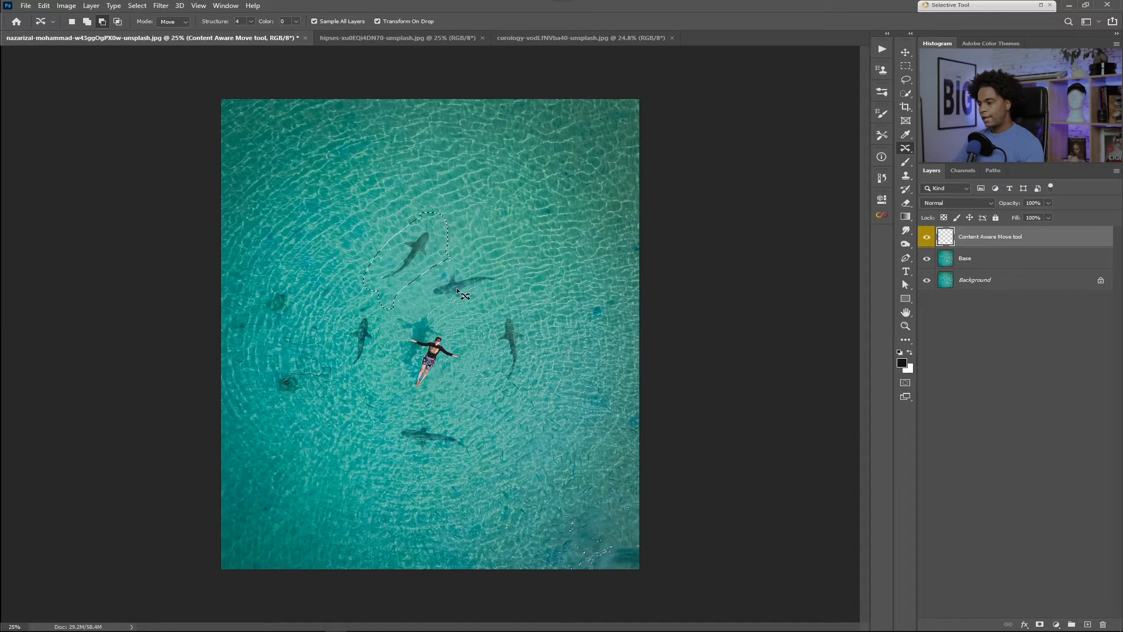
# Step: Add the neighbouring shark back to the selection, cancelling any accidental move, and subtract it again to keep only the uppermost shark selected
pyautogui.click(87, 24)
pyautogui.moveTo(440, 264); pyautogui.dragTo(485, 266)
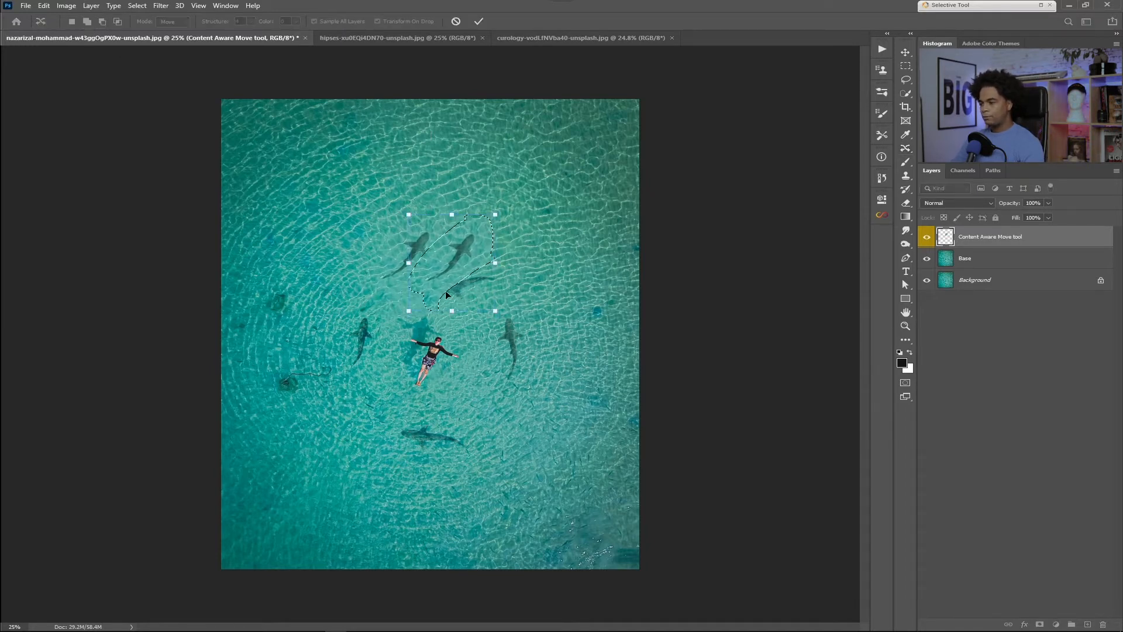
pyautogui.click(455, 21)
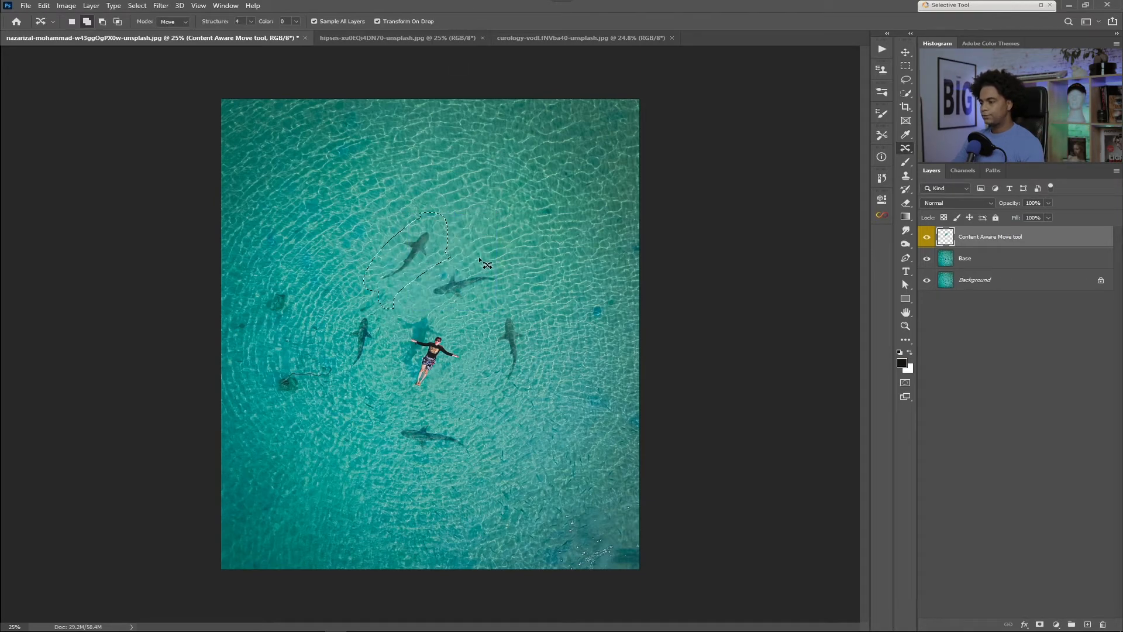
pyautogui.moveTo(469, 253)
pyautogui.mouseDown()
pyautogui.moveTo(426, 257)
pyautogui.moveTo(398, 276)
pyautogui.moveTo(405, 309)
pyautogui.moveTo(449, 314)
pyautogui.moveTo(514, 276)
pyautogui.moveTo(451, 258)
pyautogui.mouseUp()
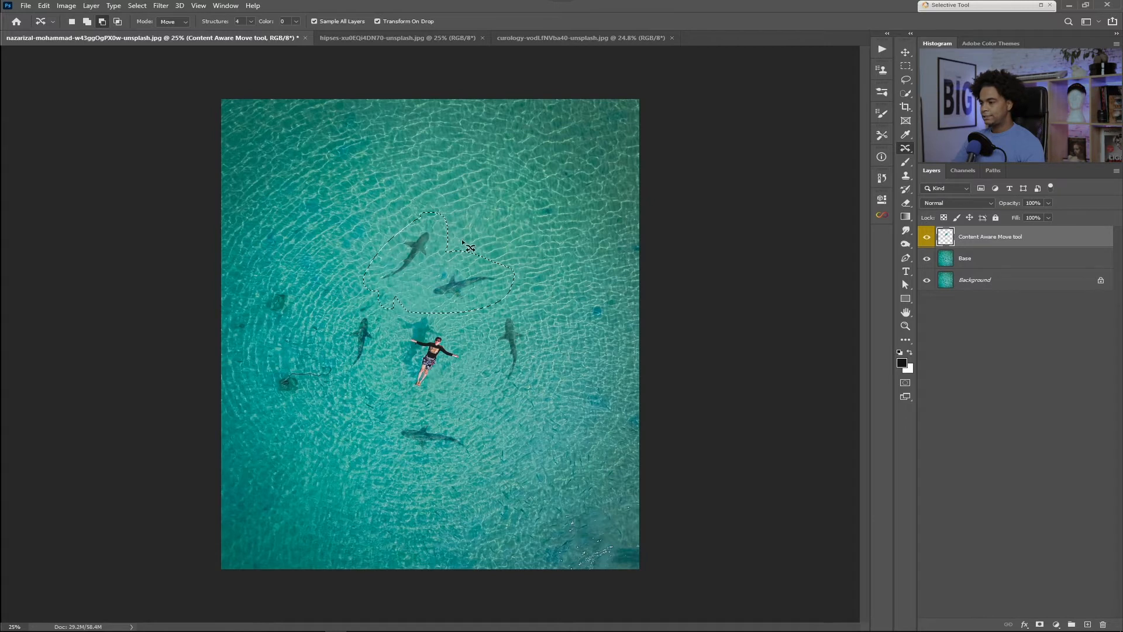
pyautogui.moveTo(483, 236)
pyautogui.mouseDown()
pyautogui.moveTo(395, 275)
pyautogui.moveTo(374, 306)
pyautogui.moveTo(412, 338)
pyautogui.moveTo(544, 306)
pyautogui.moveTo(492, 239)
pyautogui.mouseUp()
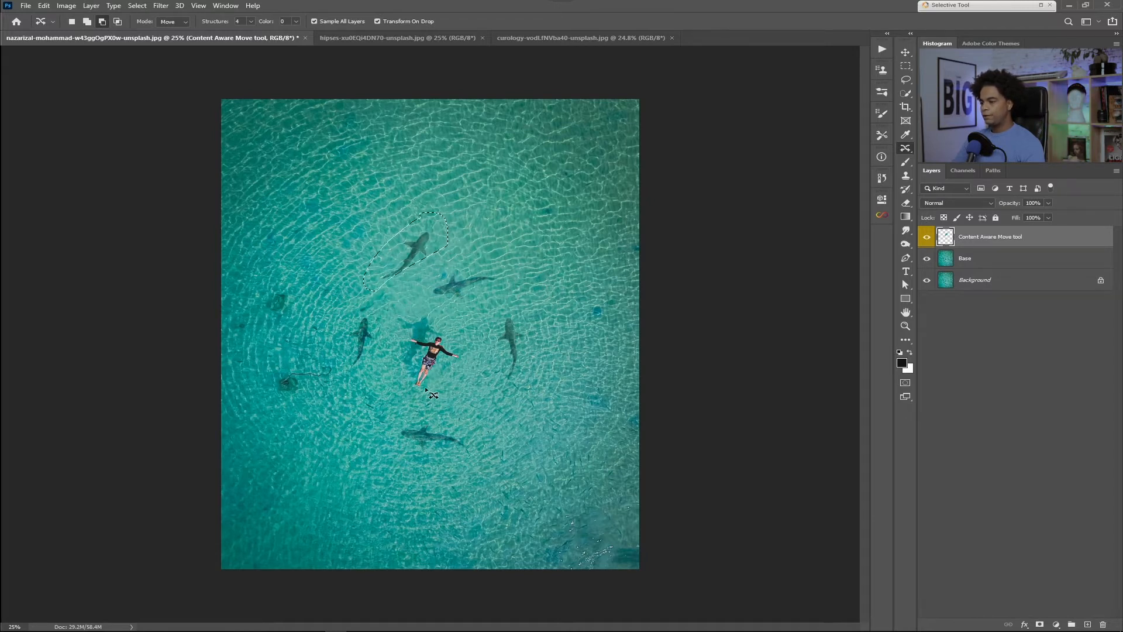
# Step: Try intersecting the selection around the uppermost shark with a separate outline around the neighbouring shark below it
pyautogui.click(118, 22)
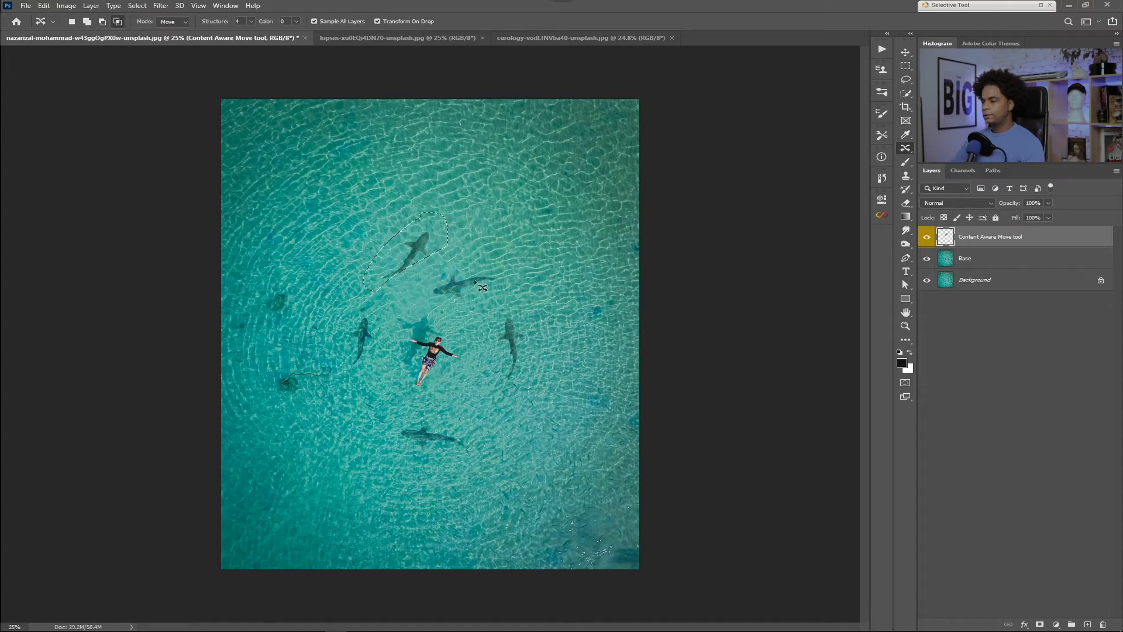
pyautogui.moveTo(452, 316); pyautogui.dragTo(460, 307)
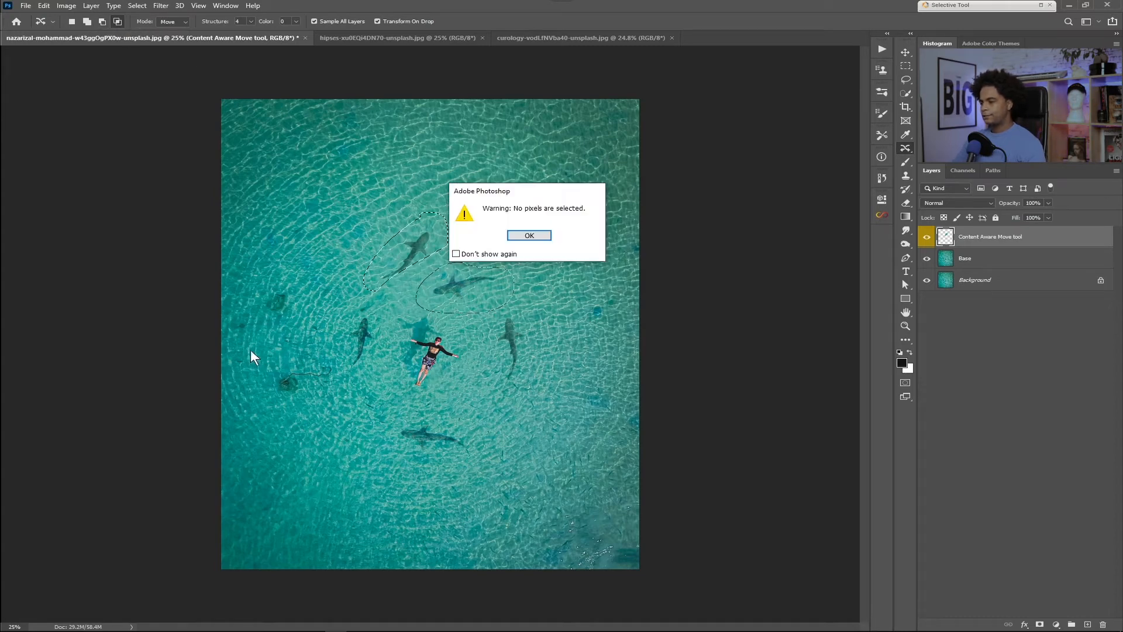
pyautogui.click(546, 233)
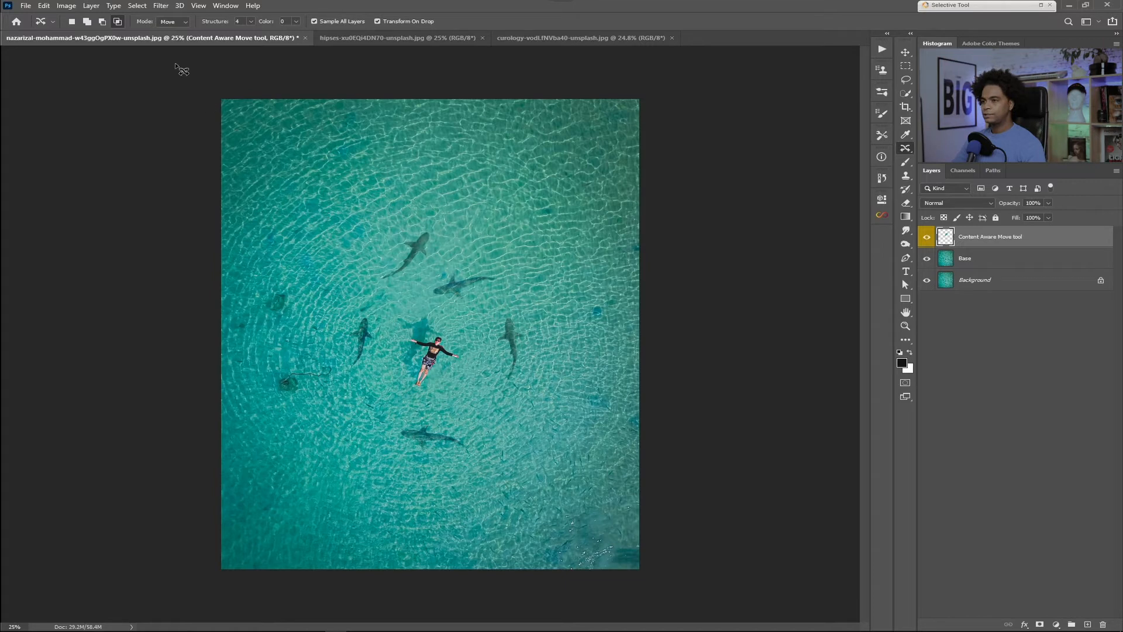
# Step: Outline the uppermost shark as a new selection and add the neighbouring shark below it to the selection
pyautogui.click(71, 21)
pyautogui.moveTo(421, 215); pyautogui.dragTo(423, 216)
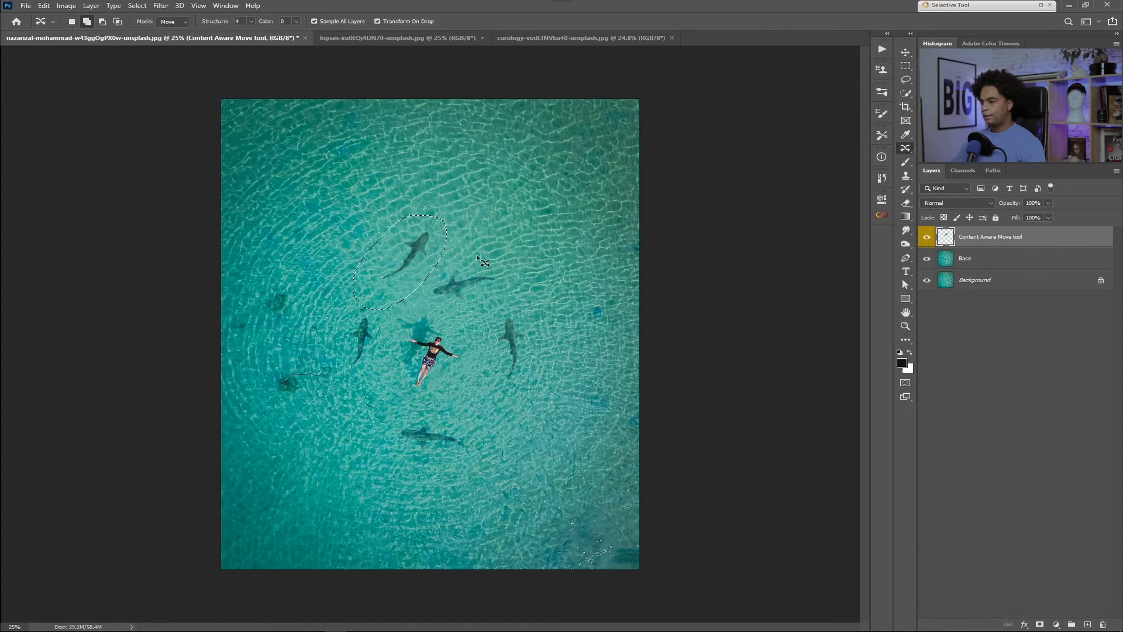
pyautogui.moveTo(412, 290)
pyautogui.mouseDown()
pyautogui.moveTo(476, 305)
pyautogui.moveTo(475, 251)
pyautogui.mouseUp()
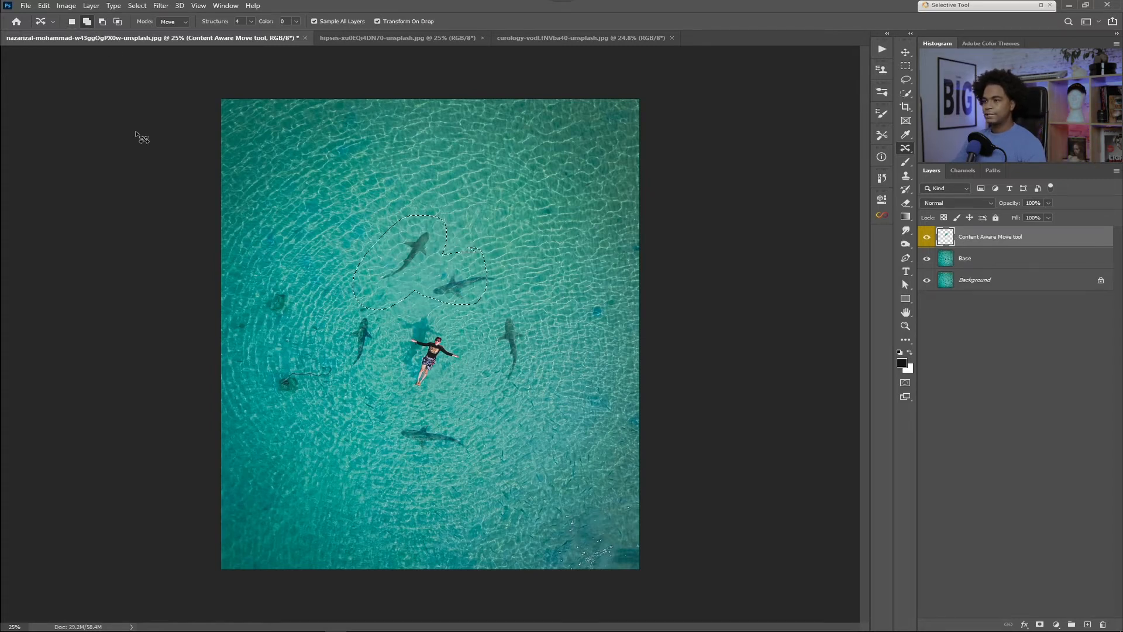
# Step: Try intersecting the two-shark selection with outlines drawn around the lower part of the group, near the bottommost shark
pyautogui.click(117, 22)
pyautogui.moveTo(418, 414); pyautogui.dragTo(388, 438)
pyautogui.moveTo(468, 322)
pyautogui.mouseDown()
pyautogui.moveTo(417, 337)
pyautogui.moveTo(383, 450)
pyautogui.mouseUp()
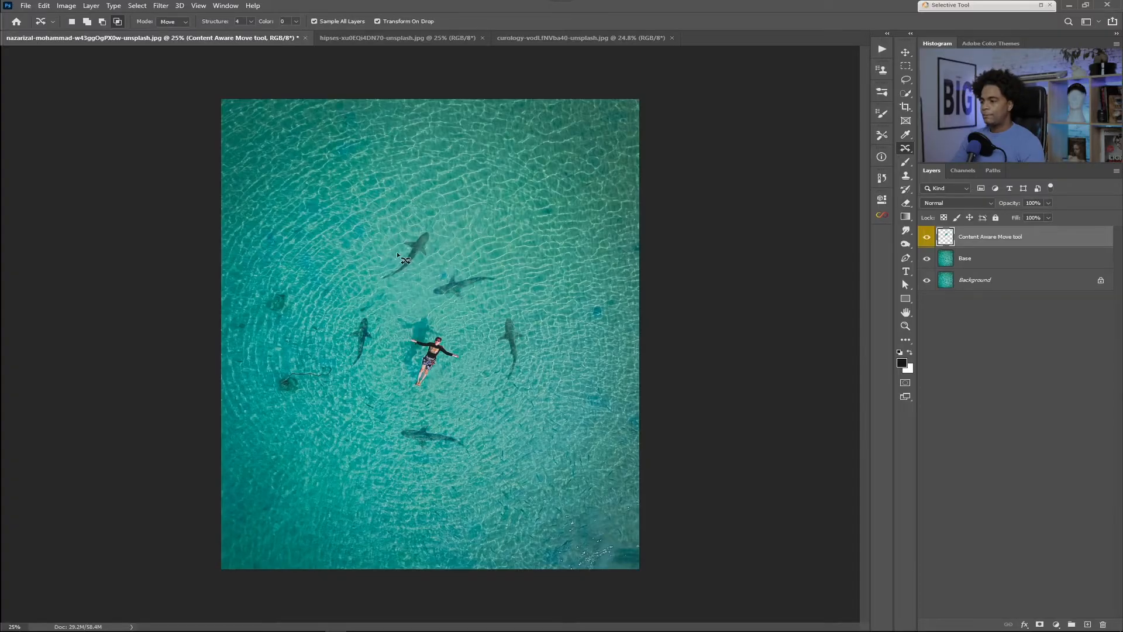
# Step: Outline the uppermost shark in Intersect with selection mode, then intersect that selection with the area just below its tail
pyautogui.moveTo(400, 226); pyautogui.dragTo(397, 220)
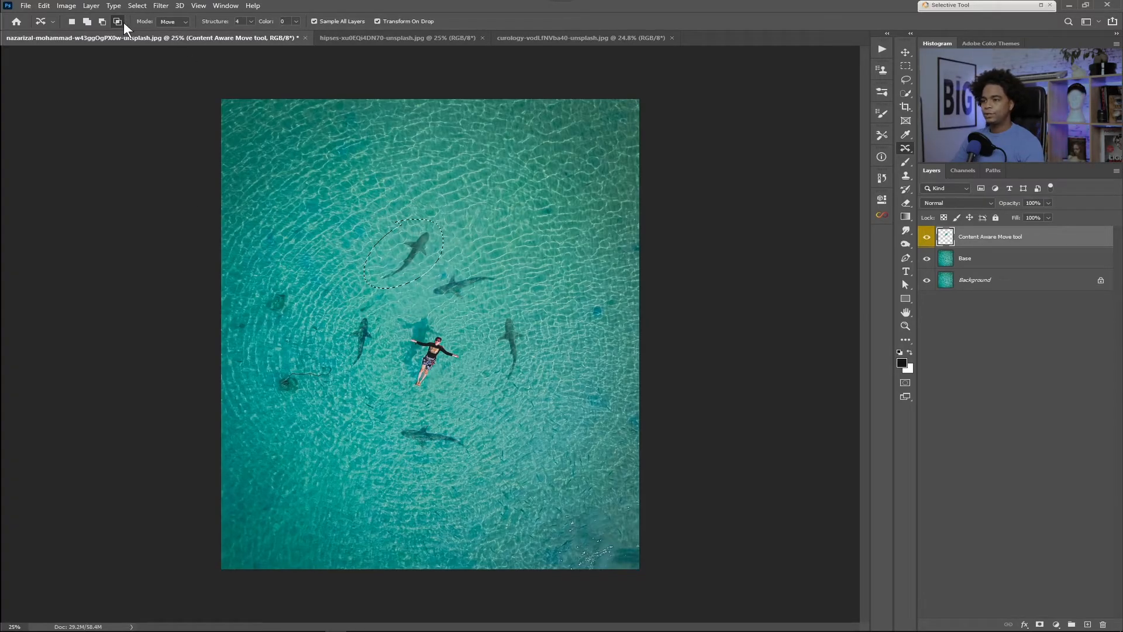
pyautogui.press('shift')
pyautogui.keyDown('shift'); pyautogui.moveTo(396, 293); pyautogui.dragTo(401, 276); pyautogui.keyUp('shift')
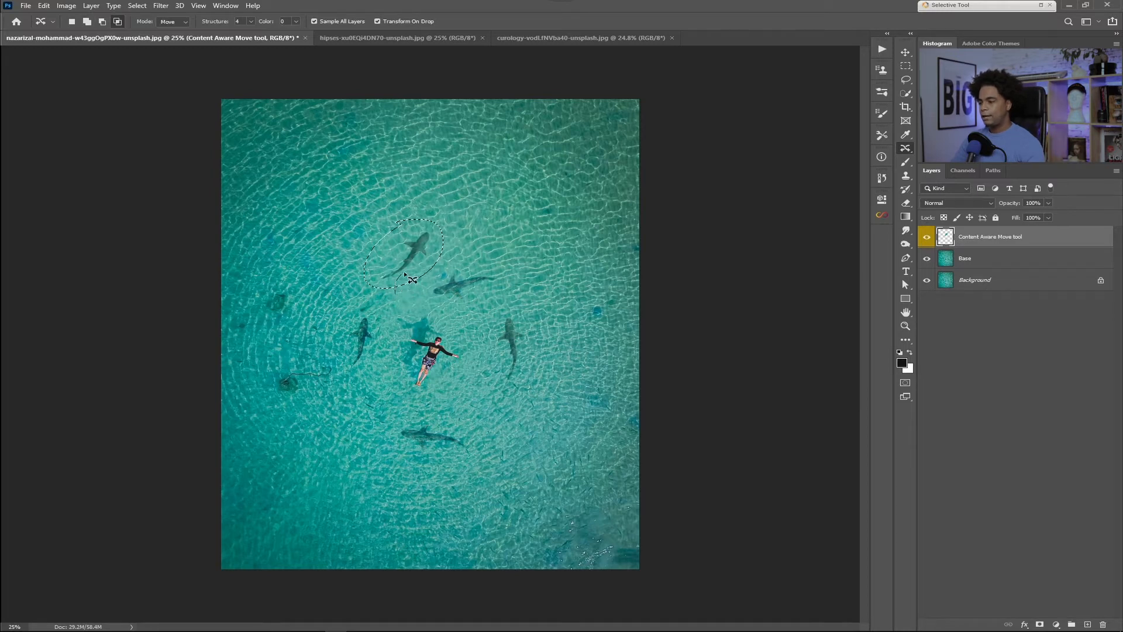
pyautogui.keyDown('alt'); pyautogui.keyDown('shift'); pyautogui.moveTo(354, 310); pyautogui.dragTo(422, 286); pyautogui.keyUp('shift'); pyautogui.keyUp('alt')
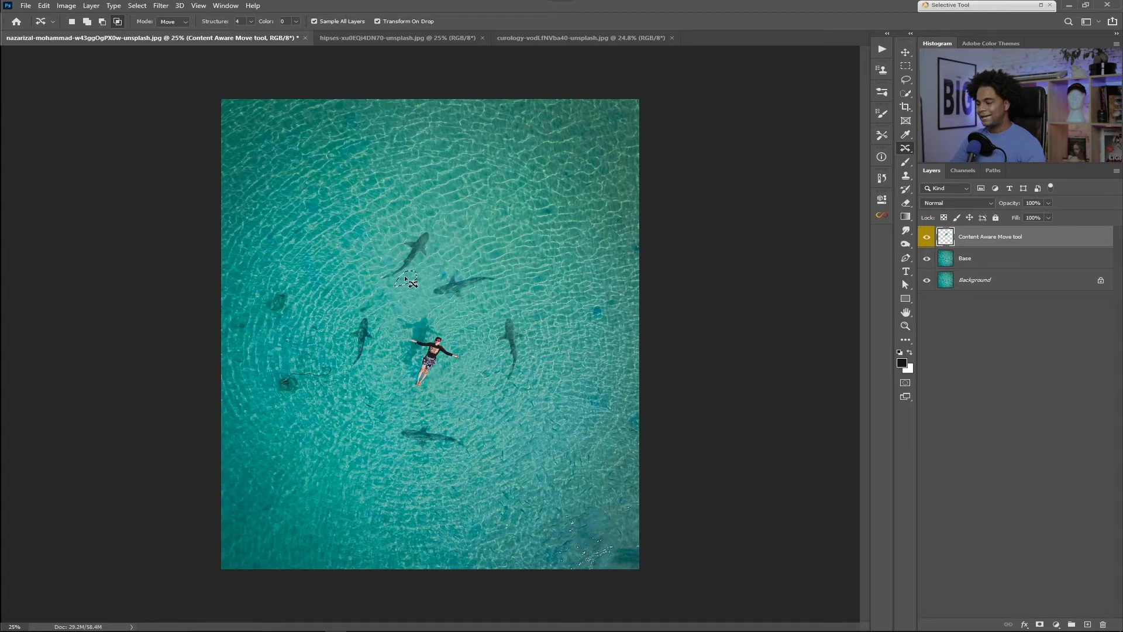
# Step: Narrow the small selection below the uppermost shark's tail by intersecting it with further overlapping outlines
pyautogui.moveTo(416, 229)
pyautogui.mouseDown()
pyautogui.moveTo(363, 279)
pyautogui.moveTo(423, 274)
pyautogui.moveTo(436, 223)
pyautogui.mouseUp()
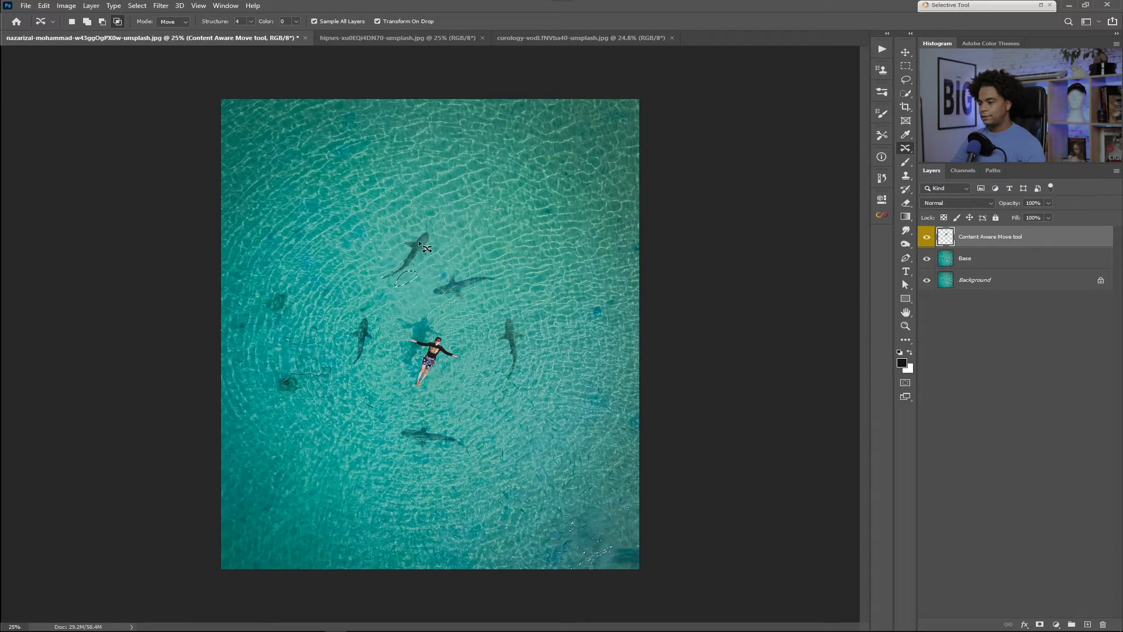
pyautogui.moveTo(429, 221); pyautogui.dragTo(421, 222)
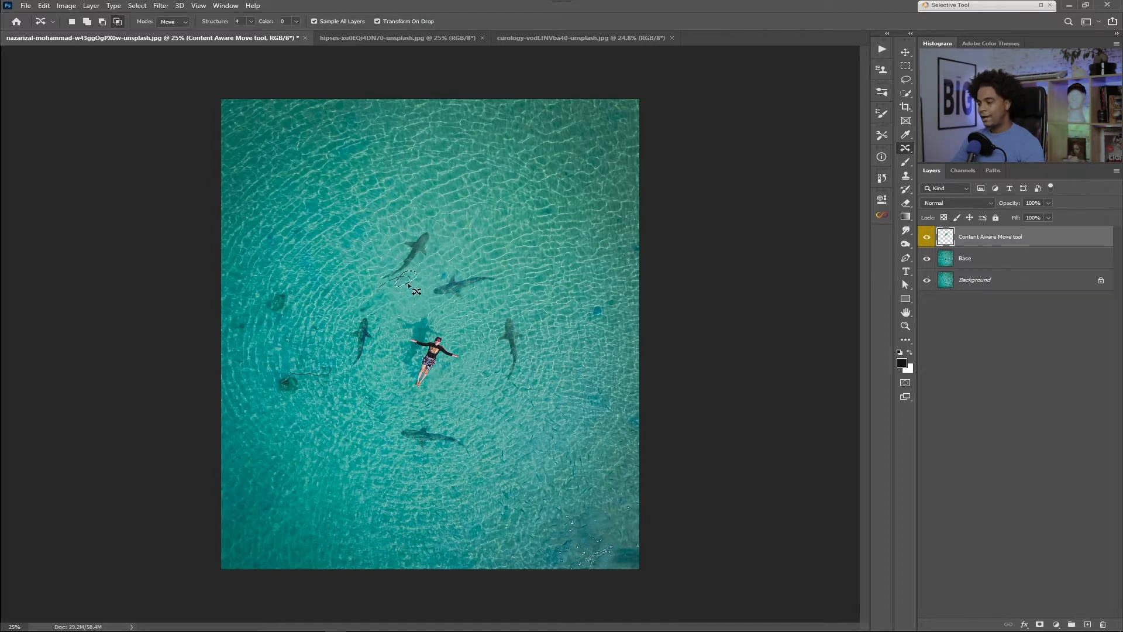
pyautogui.moveTo(383, 293); pyautogui.dragTo(380, 298)
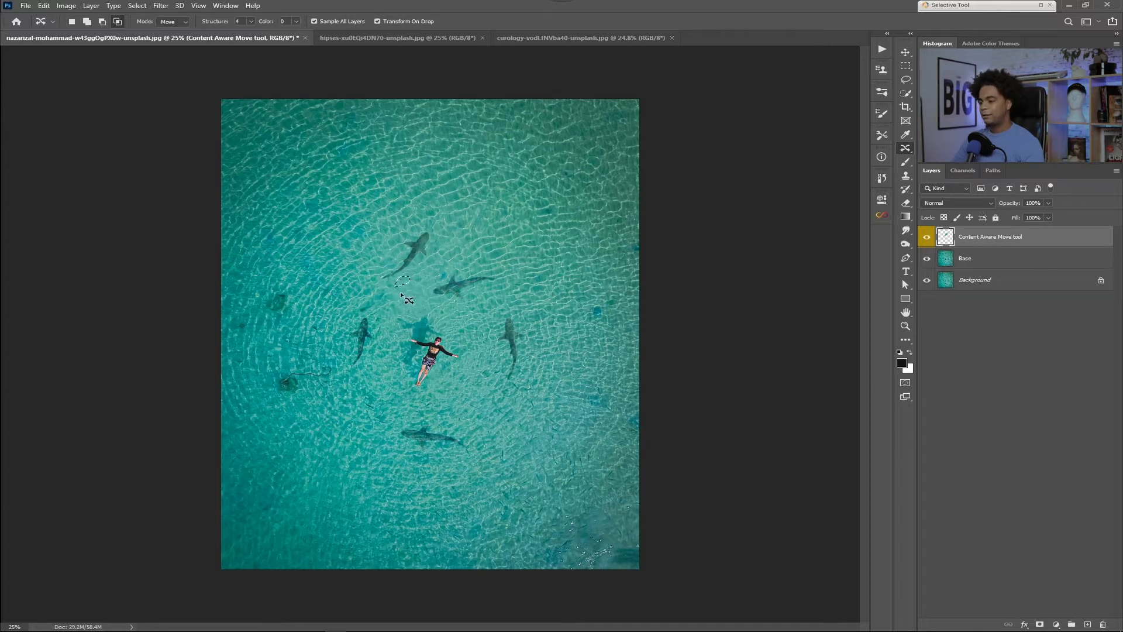
pyautogui.moveTo(401, 288); pyautogui.dragTo(397, 287)
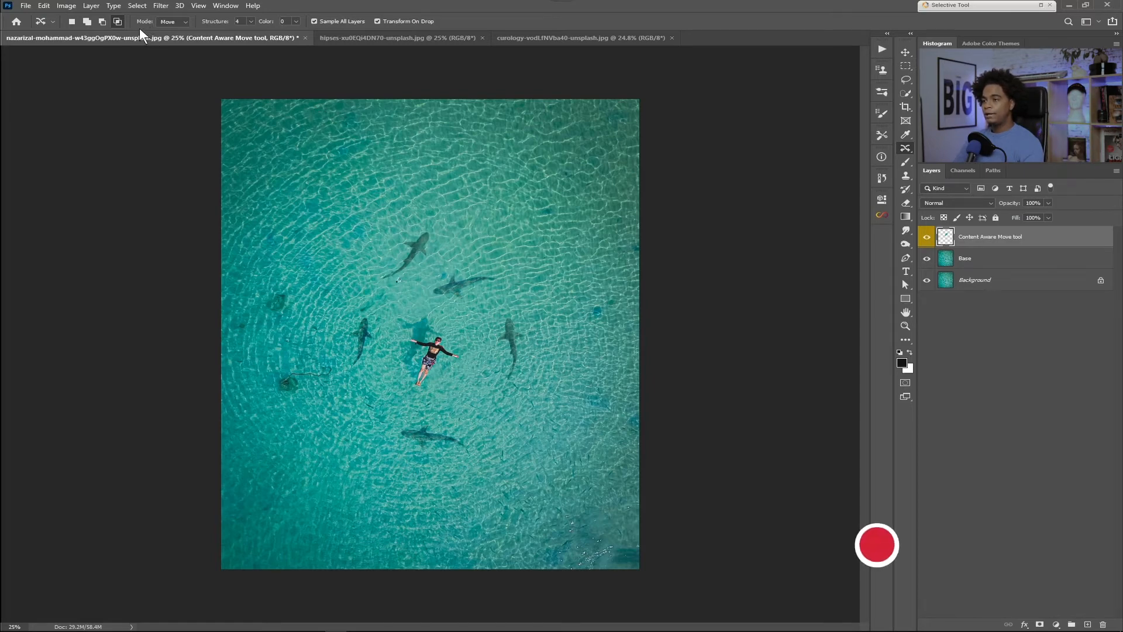
# Step: Outline the uppermost shark as a new selection, try moving it toward the photo's upper-right area in Move mode, and undo the move
pyautogui.click(173, 21)
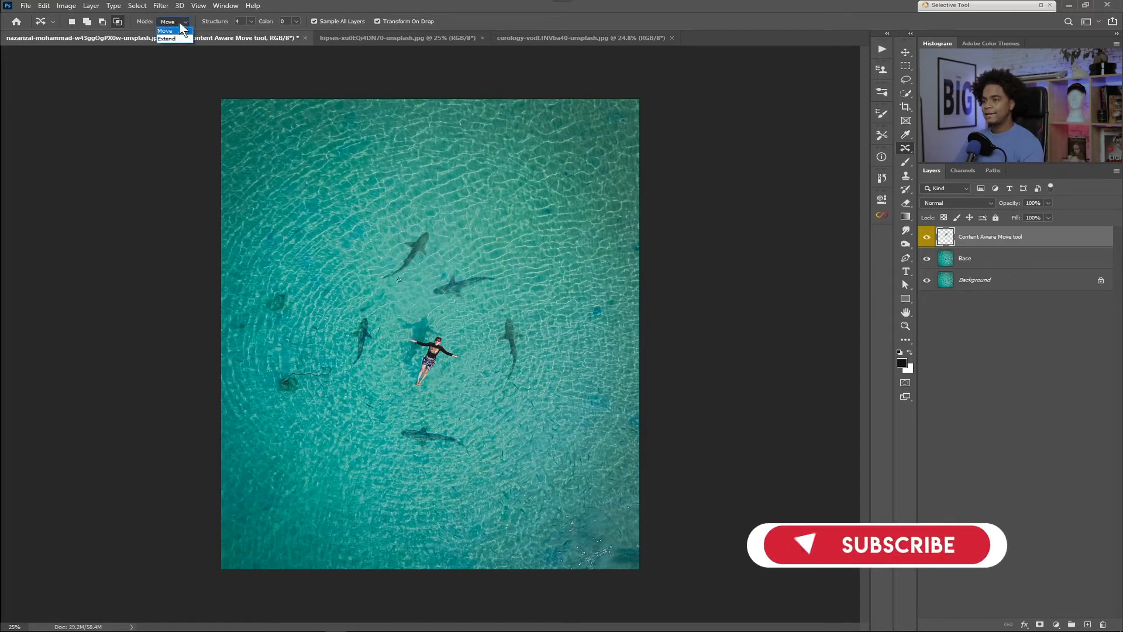
pyautogui.click(71, 20)
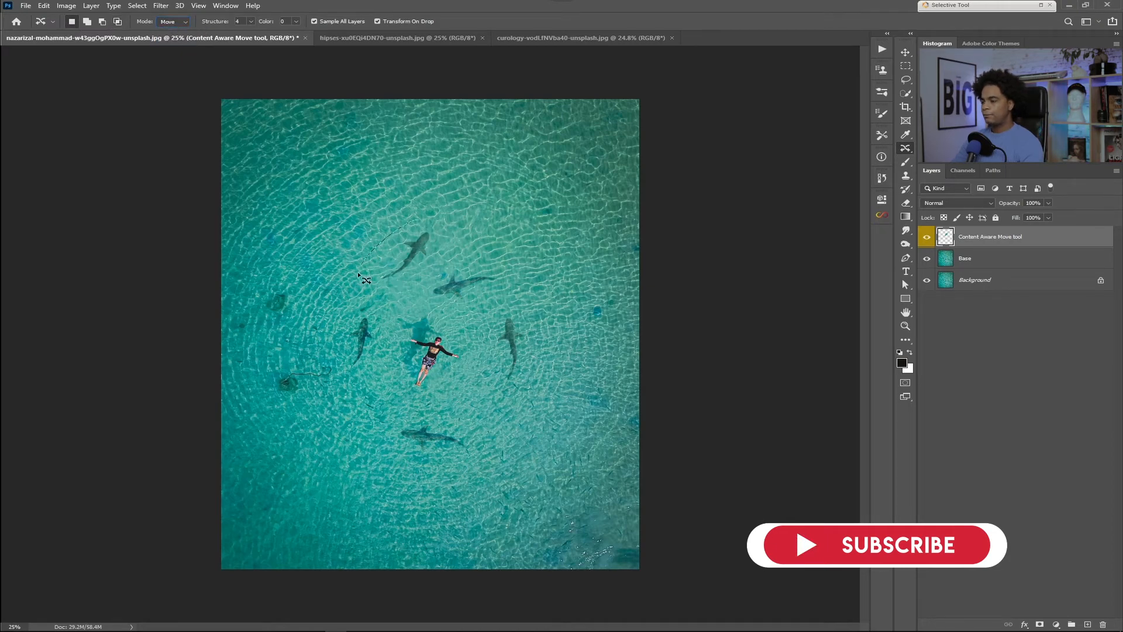
pyautogui.moveTo(423, 258); pyautogui.dragTo(545, 181)
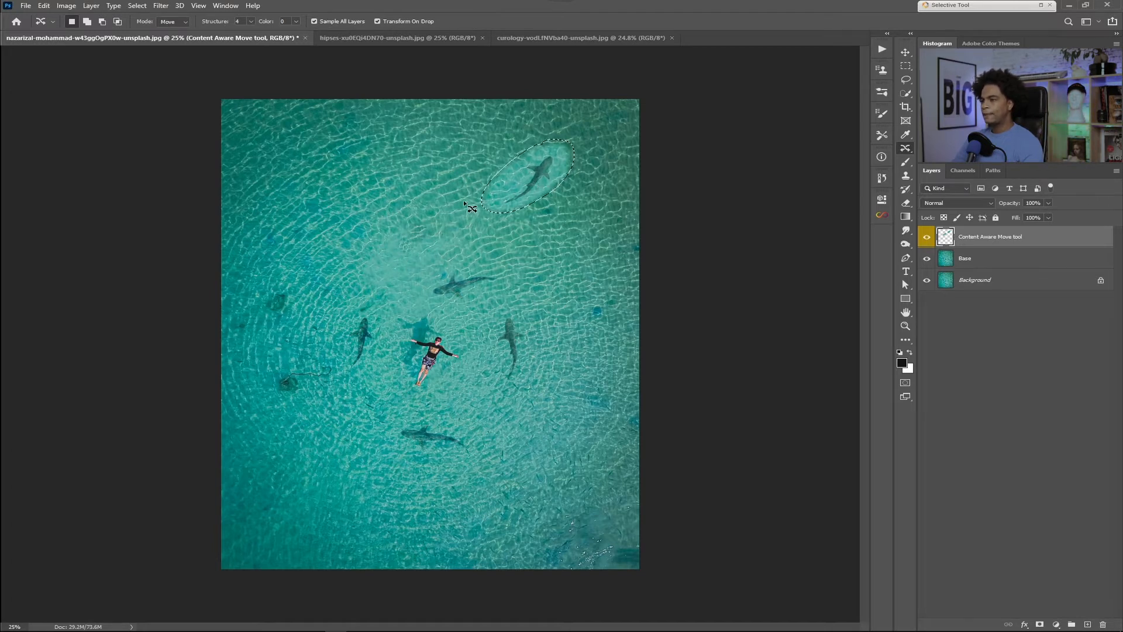
pyautogui.hotkey('ctrl', 'z')
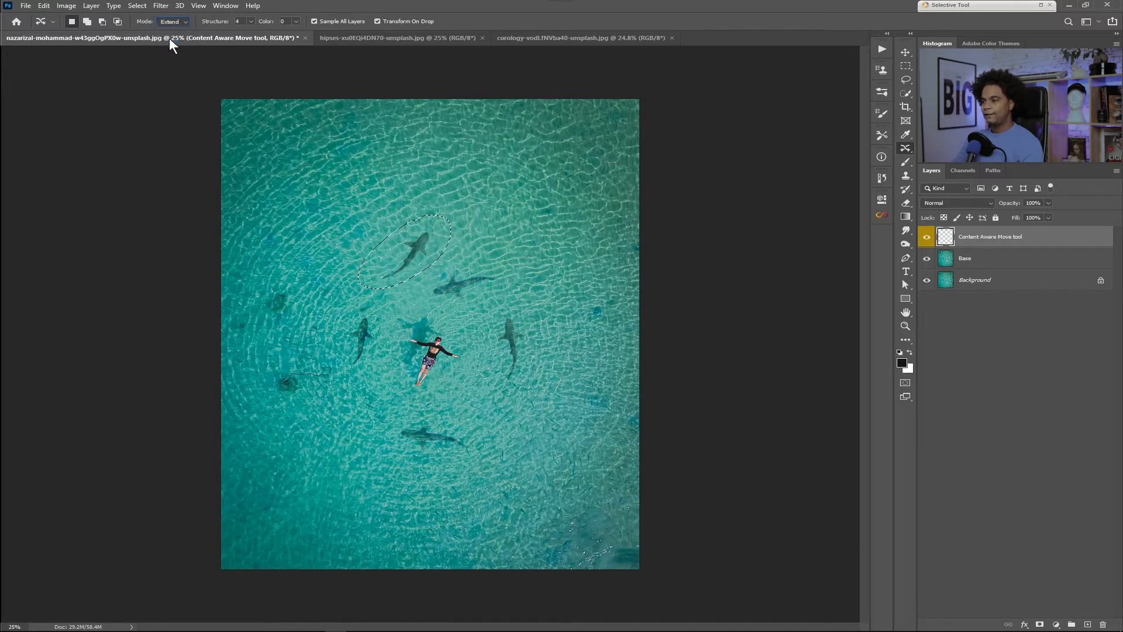
# Step: Outline the uppermost shark and place a duplicate of it just to its right using Extend mode
pyautogui.moveTo(414, 205); pyautogui.dragTo(358, 242)
pyautogui.moveTo(399, 287)
pyautogui.mouseDown()
pyautogui.moveTo(433, 262)
pyautogui.moveTo(444, 218)
pyautogui.moveTo(414, 204)
pyautogui.mouseUp()
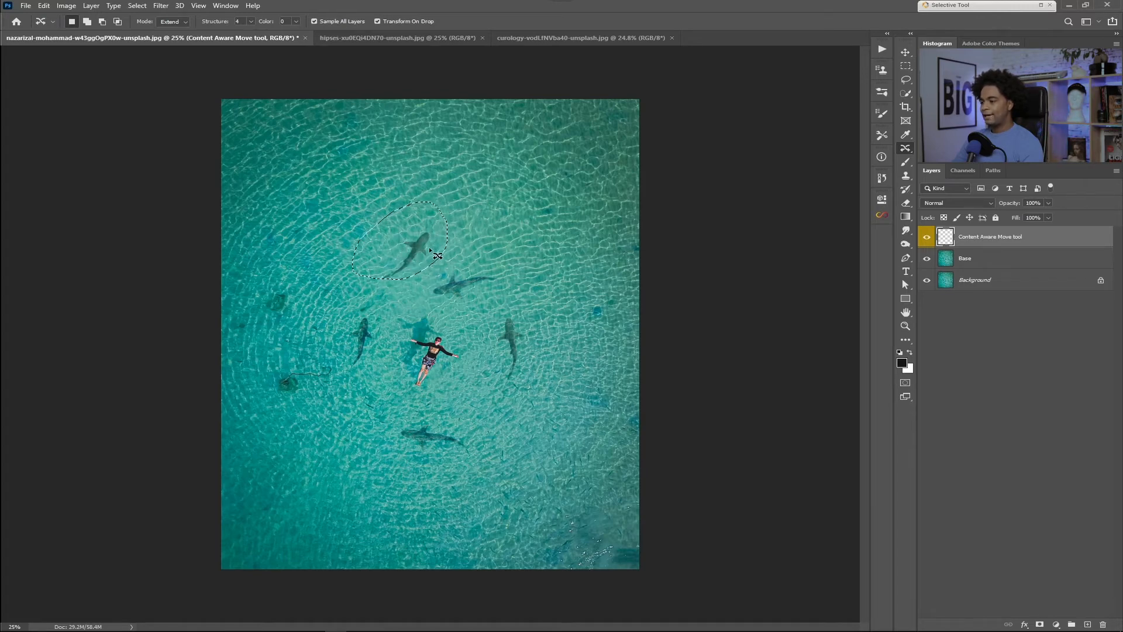
pyautogui.moveTo(417, 262); pyautogui.dragTo(495, 238)
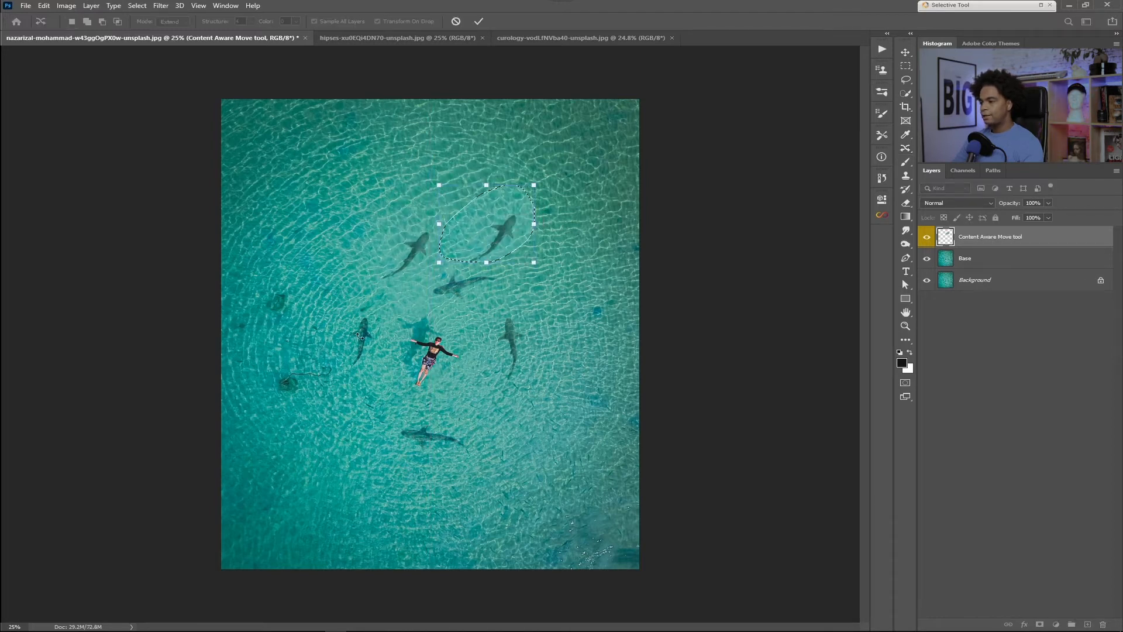
pyautogui.click(479, 21)
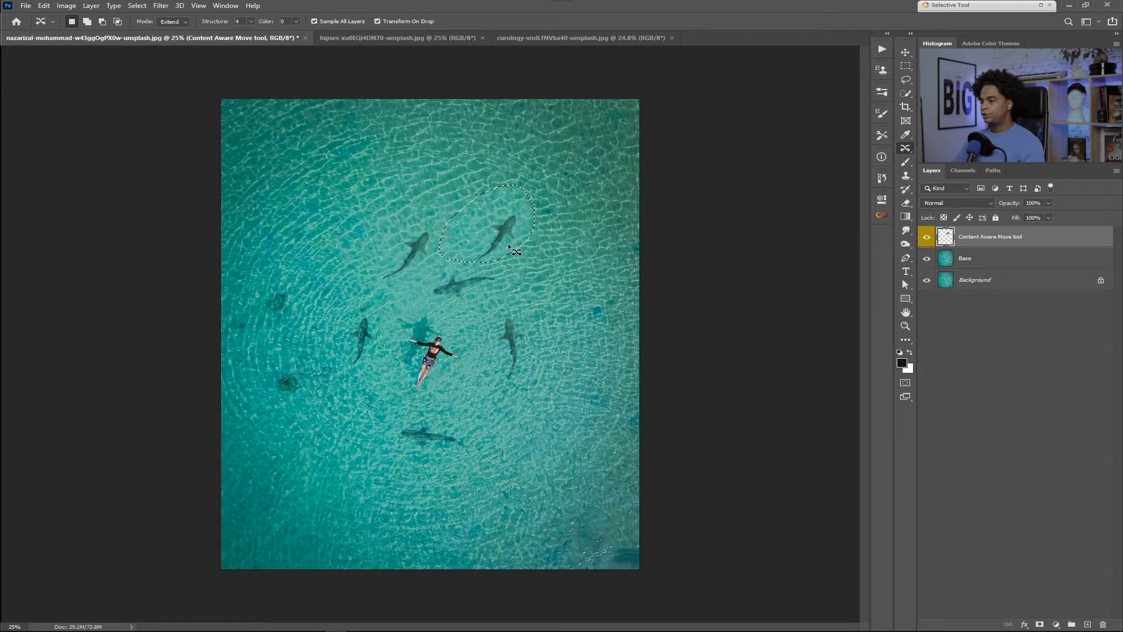
# Step: Outline the tail of the original uppermost shark, extend it slightly down and to the left in Extend mode, and deselect
pyautogui.moveTo(466, 235); pyautogui.dragTo(378, 253)
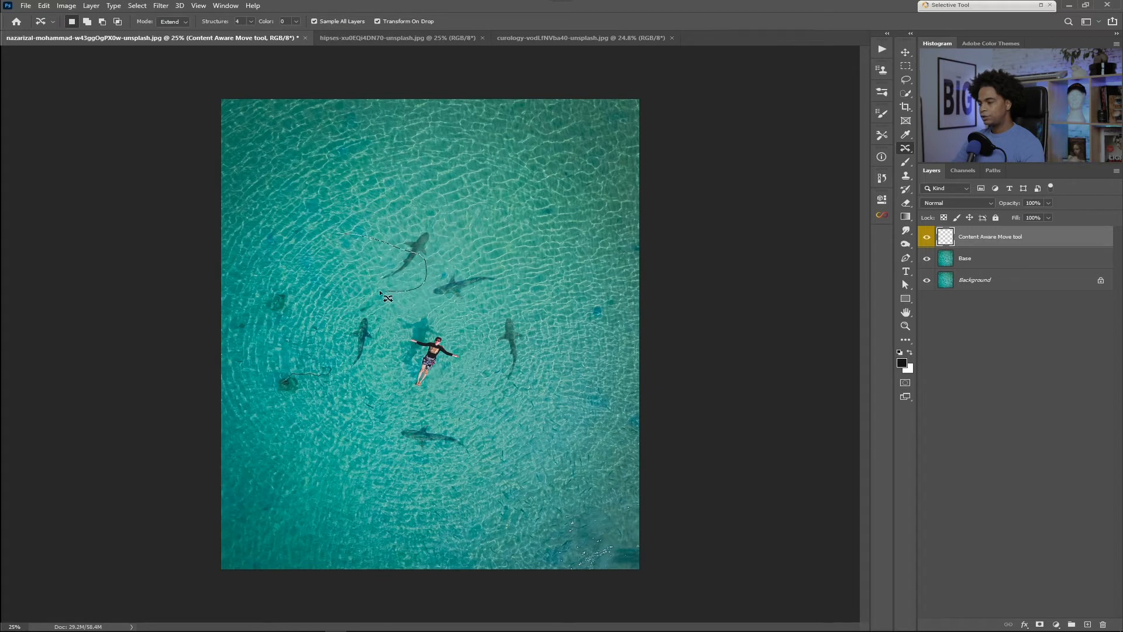
pyautogui.moveTo(350, 258); pyautogui.dragTo(339, 232)
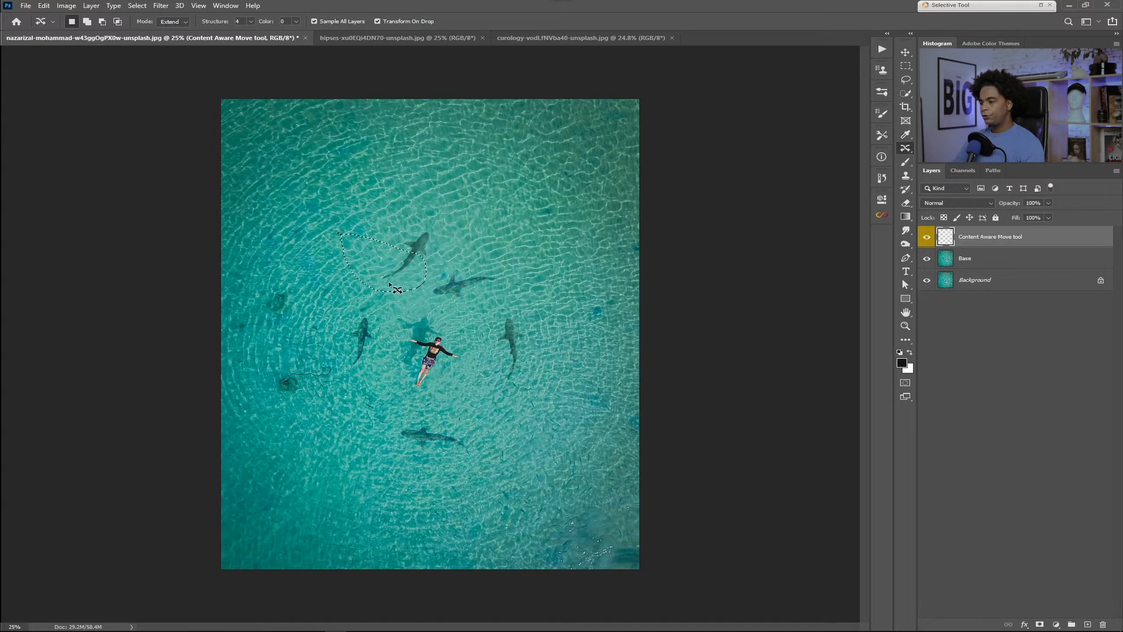
pyautogui.moveTo(389, 283); pyautogui.dragTo(385, 289)
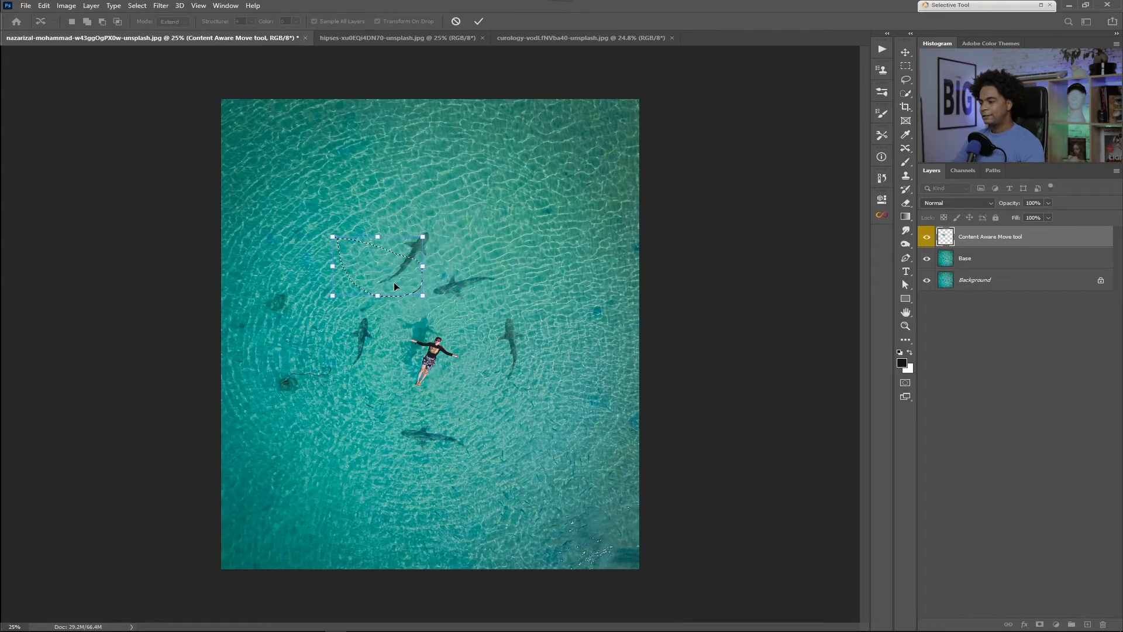
pyautogui.click(478, 21)
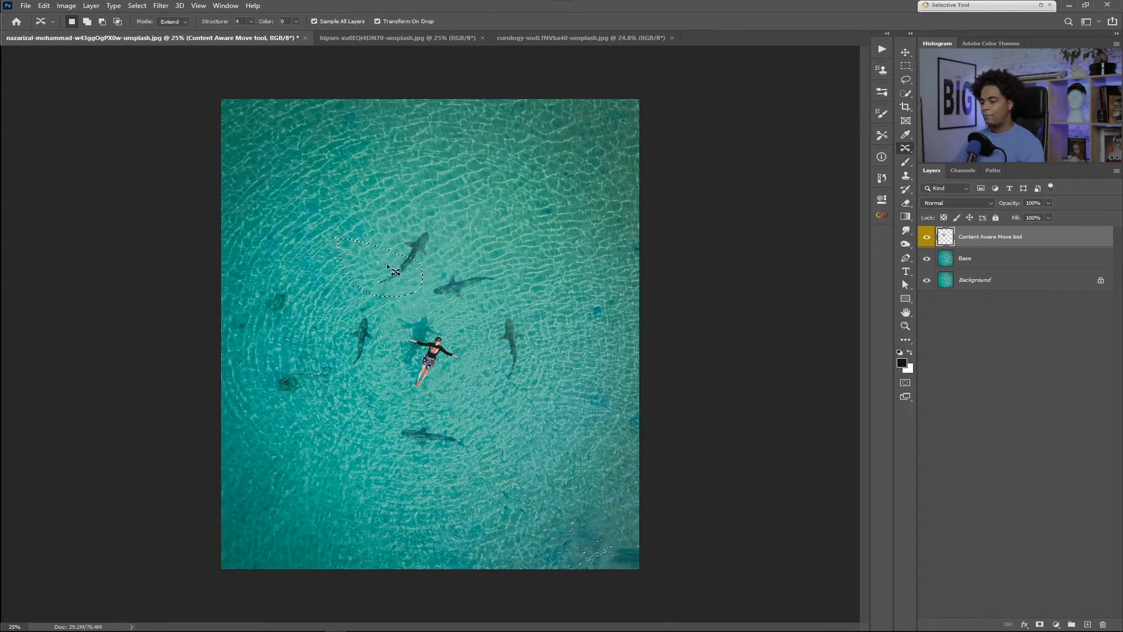
pyautogui.hotkey('ctrl', 'd')
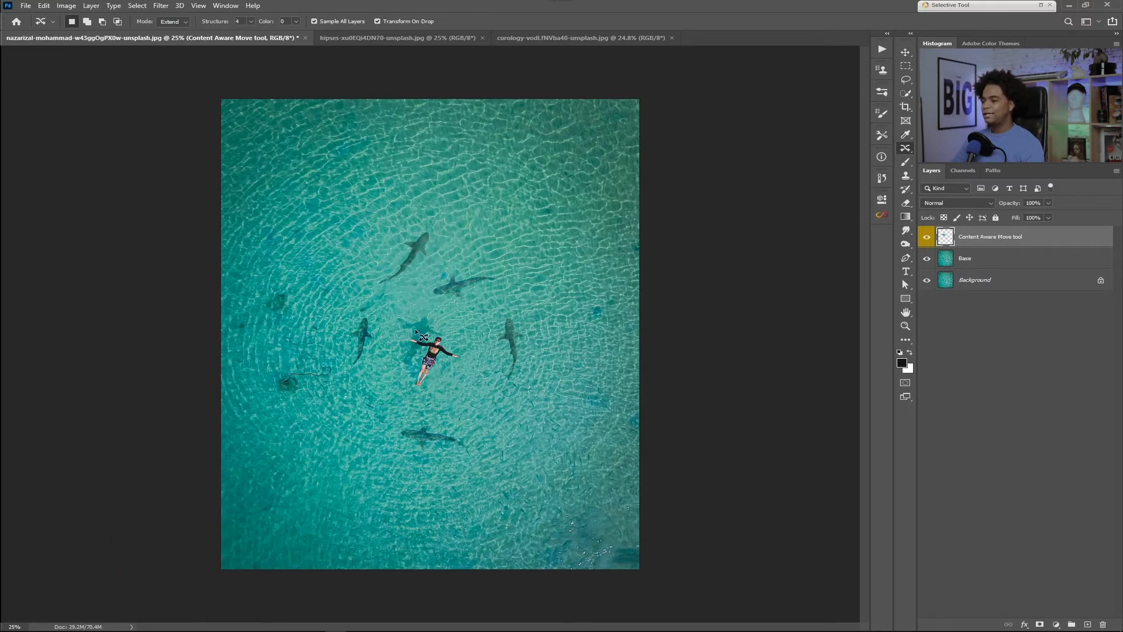
# Step: Undo and redo the shark's tail extension to compare before and after, finishing with the extension undone
pyautogui.hotkey('ctrl', 'z')
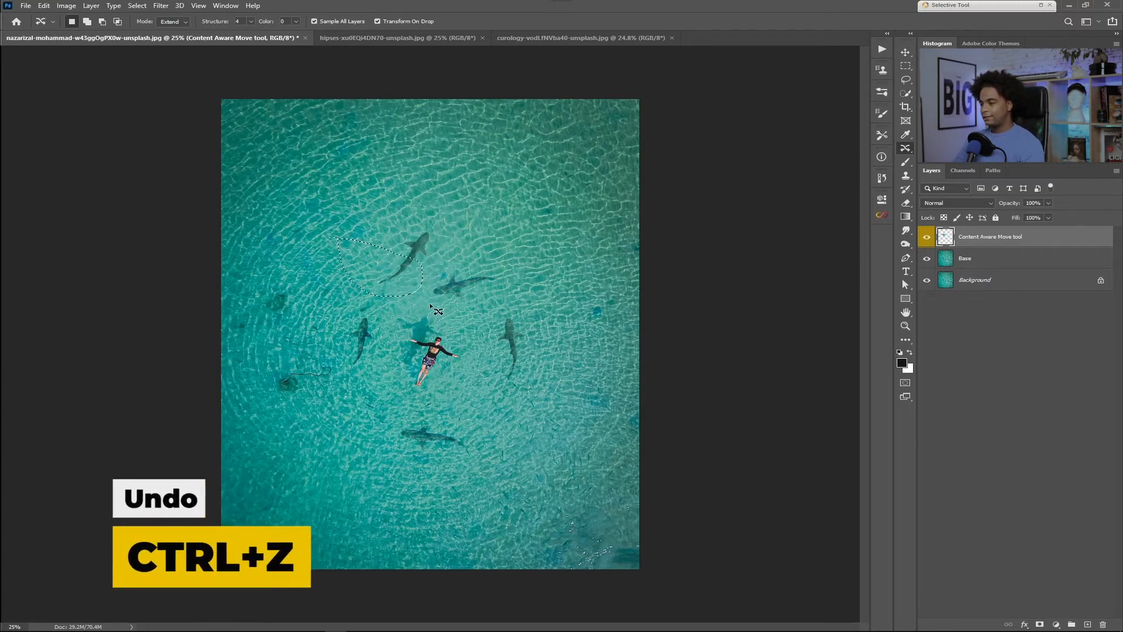
pyautogui.hotkey('ctrl', 'z')
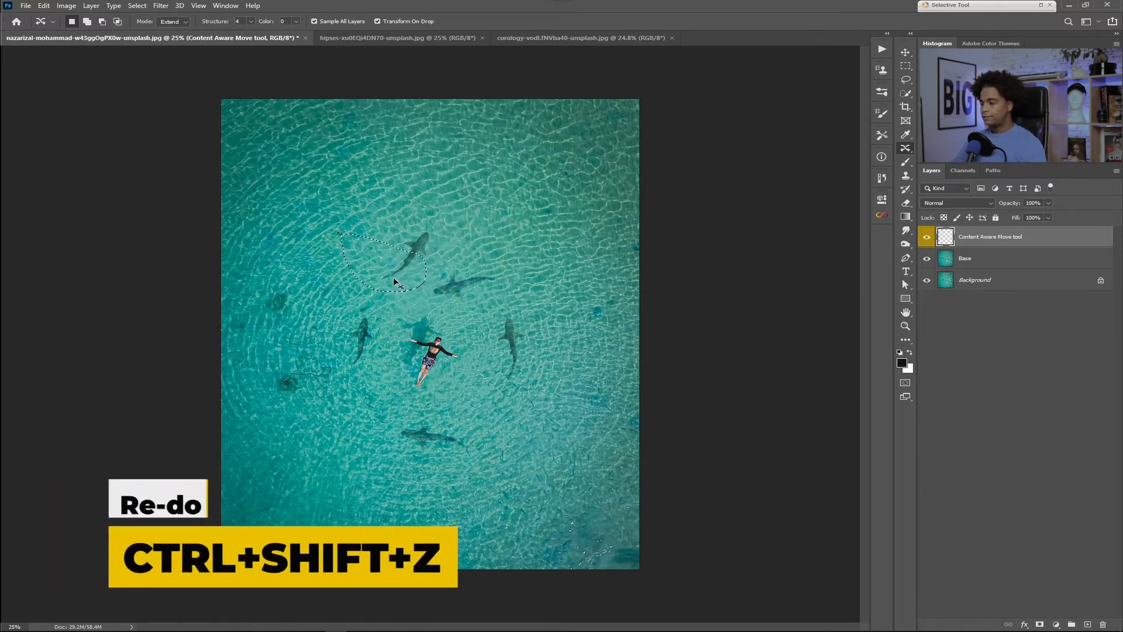
pyautogui.hotkey('ctrl', 'shift', 'z')
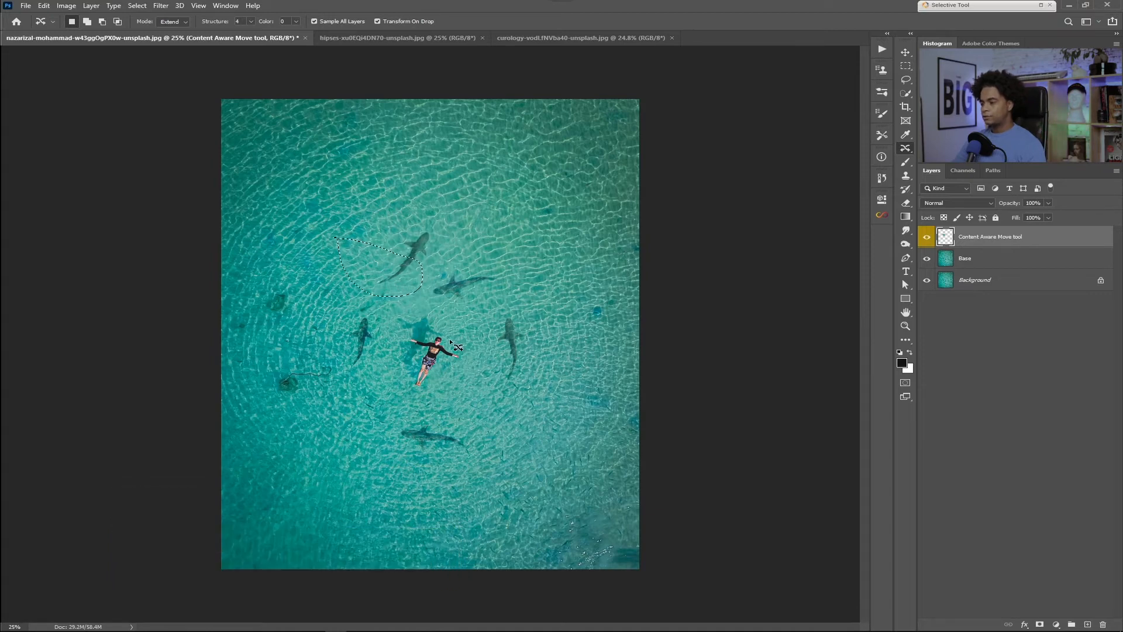
pyautogui.hotkey('ctrl', 'z')
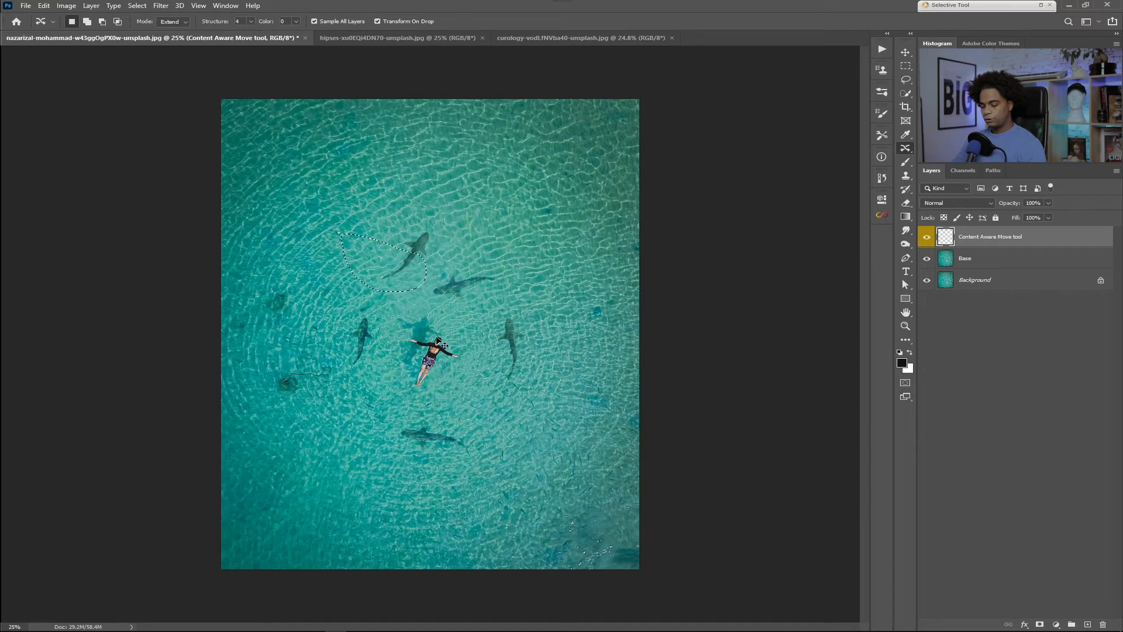
pyautogui.hotkey('ctrl', 'shift', 'z')
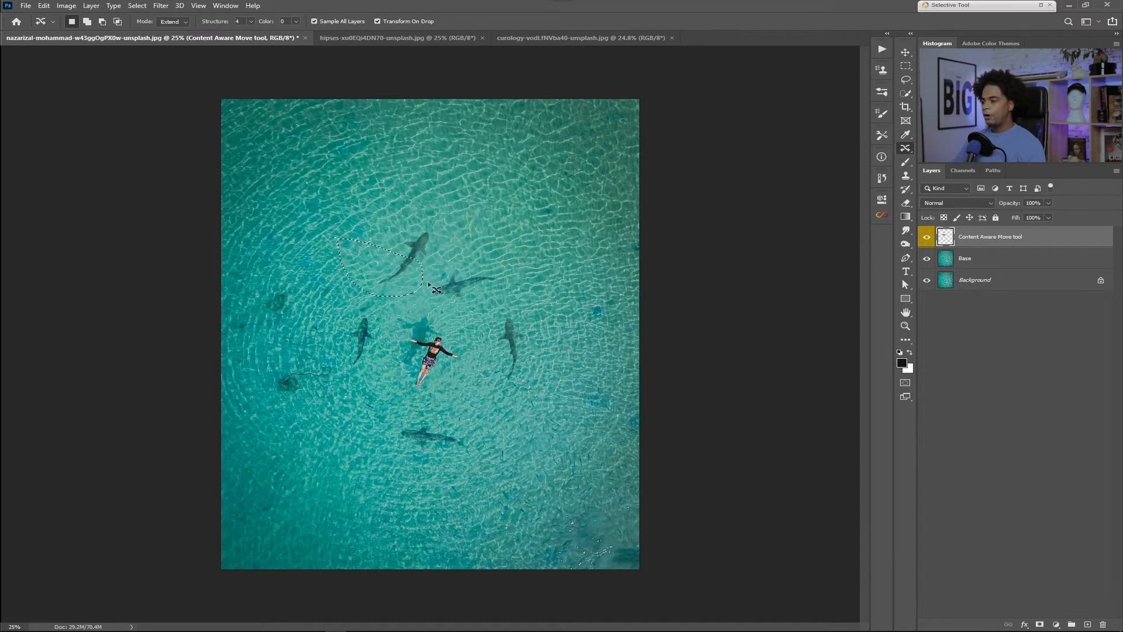
pyautogui.hotkey('ctrl', 'z')
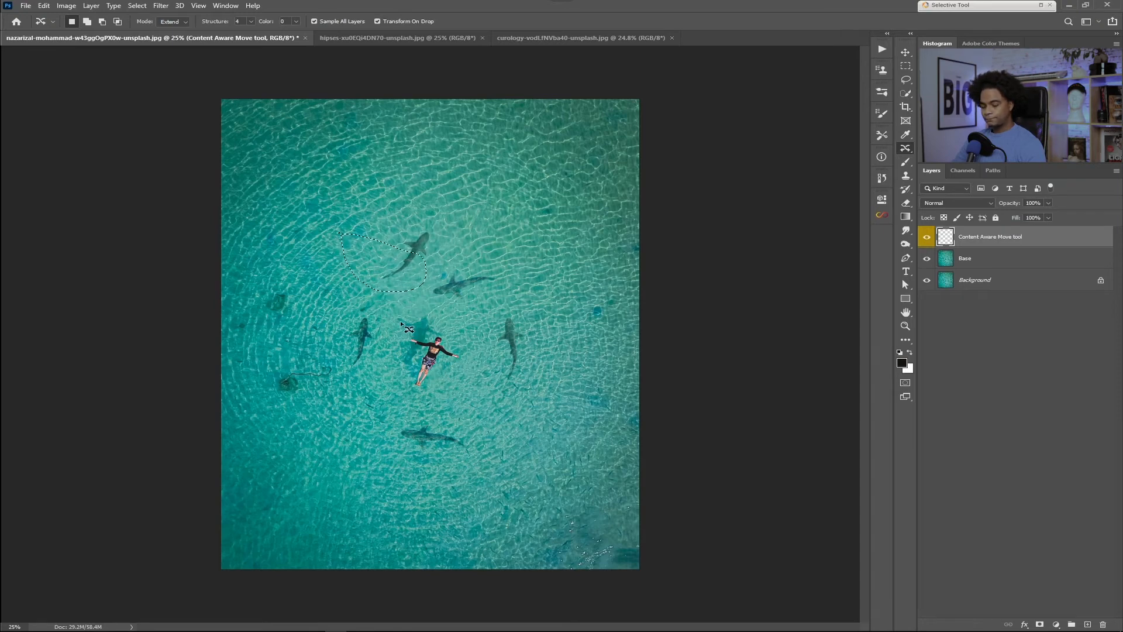
# Step: Replace the selection with an outline of the uppermost shark and place its duplicate in the photo's upper-right area using Extend mode
pyautogui.hotkey('ctrl', 'd')
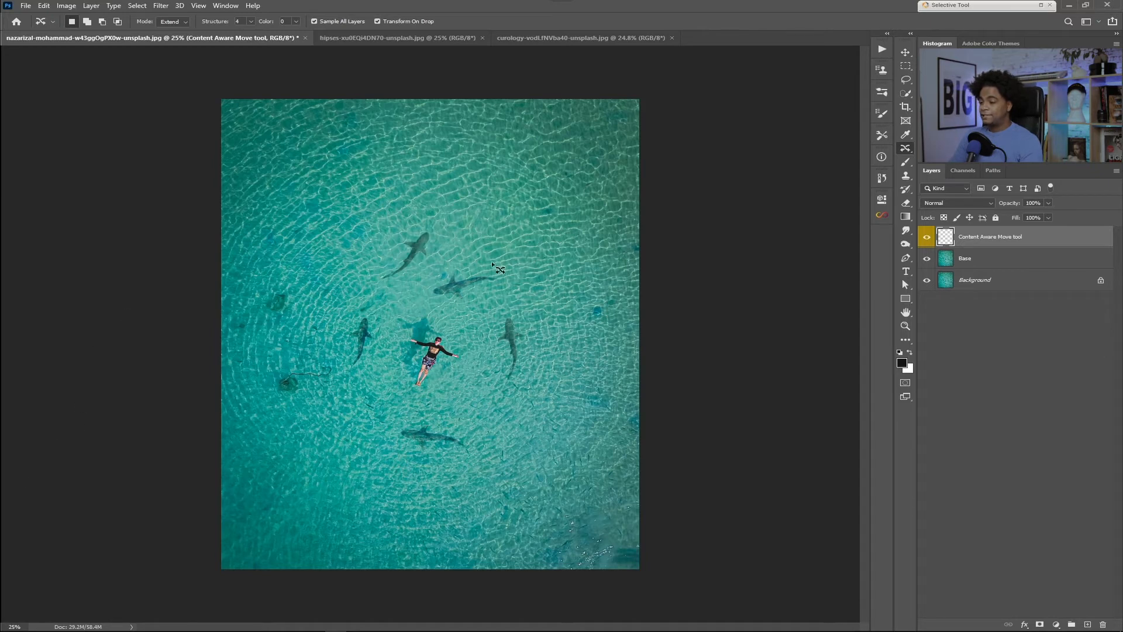
pyautogui.moveTo(372, 295)
pyautogui.mouseDown()
pyautogui.moveTo(445, 221)
pyautogui.moveTo(411, 224)
pyautogui.mouseUp()
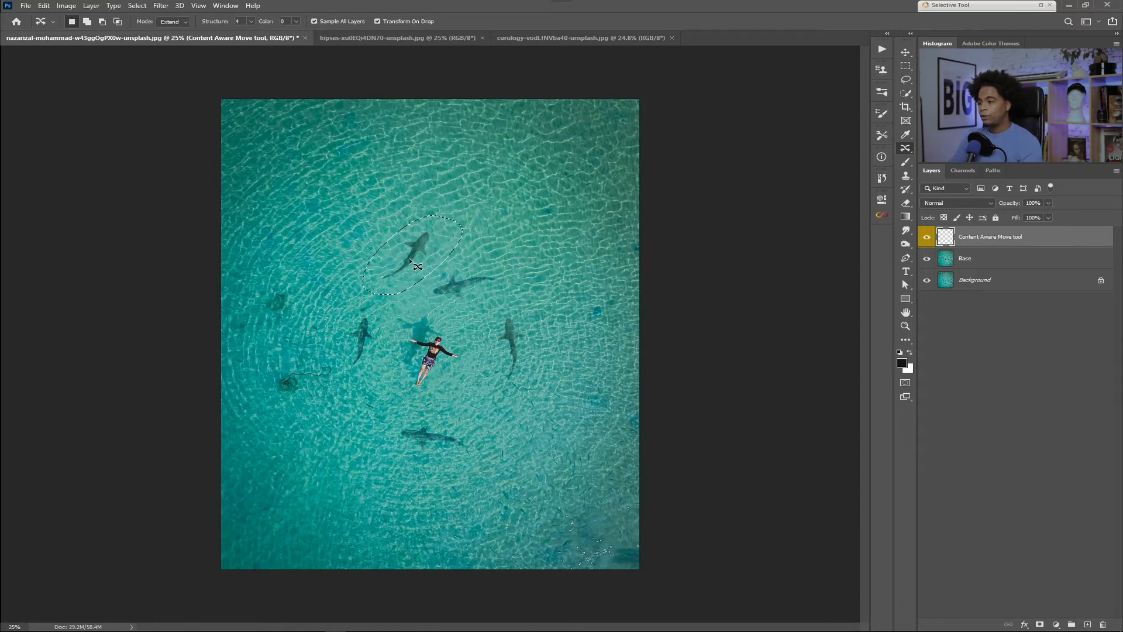
pyautogui.moveTo(408, 261); pyautogui.dragTo(532, 198)
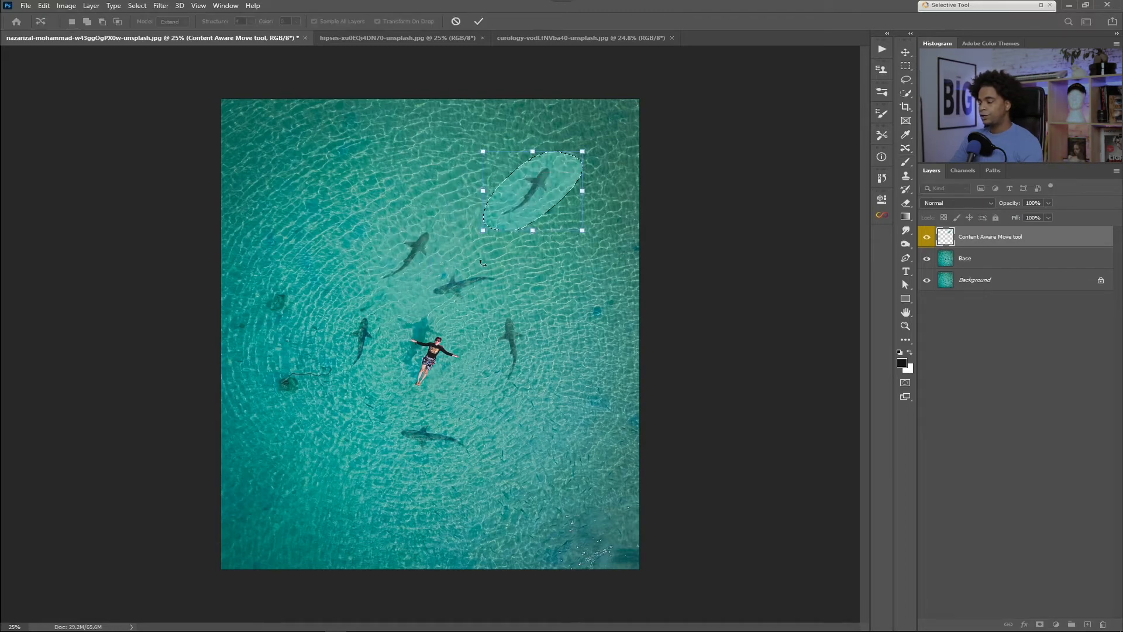
pyautogui.click(479, 21)
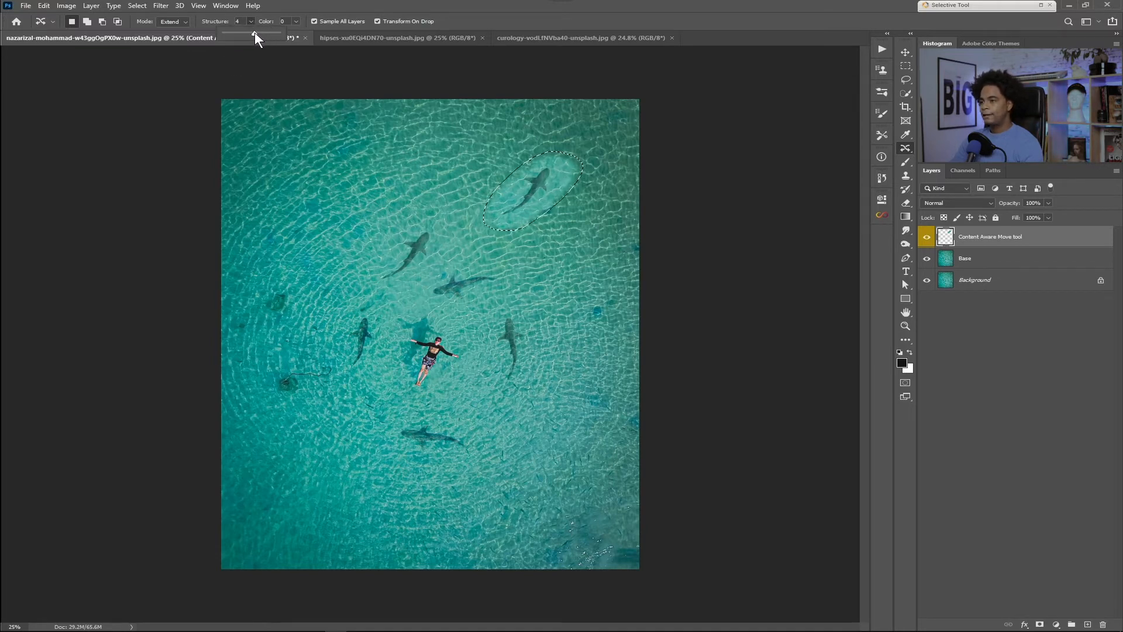
# Step: Set the Color blending of the duplicated shark to 6 and deselect it
pyautogui.click(297, 22)
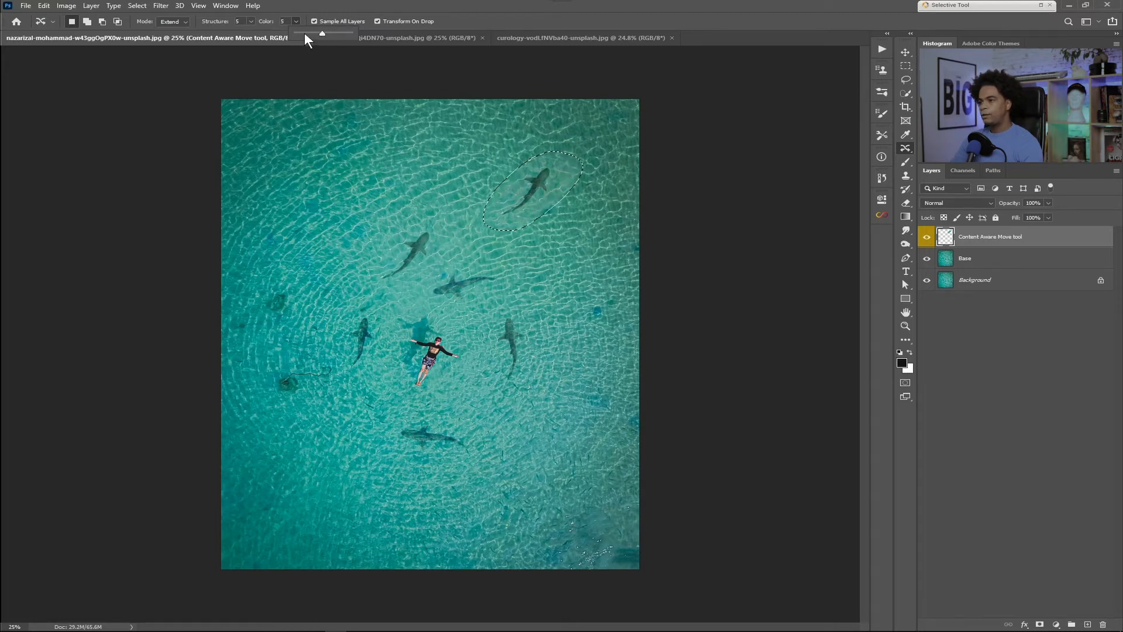
pyautogui.click(287, 22)
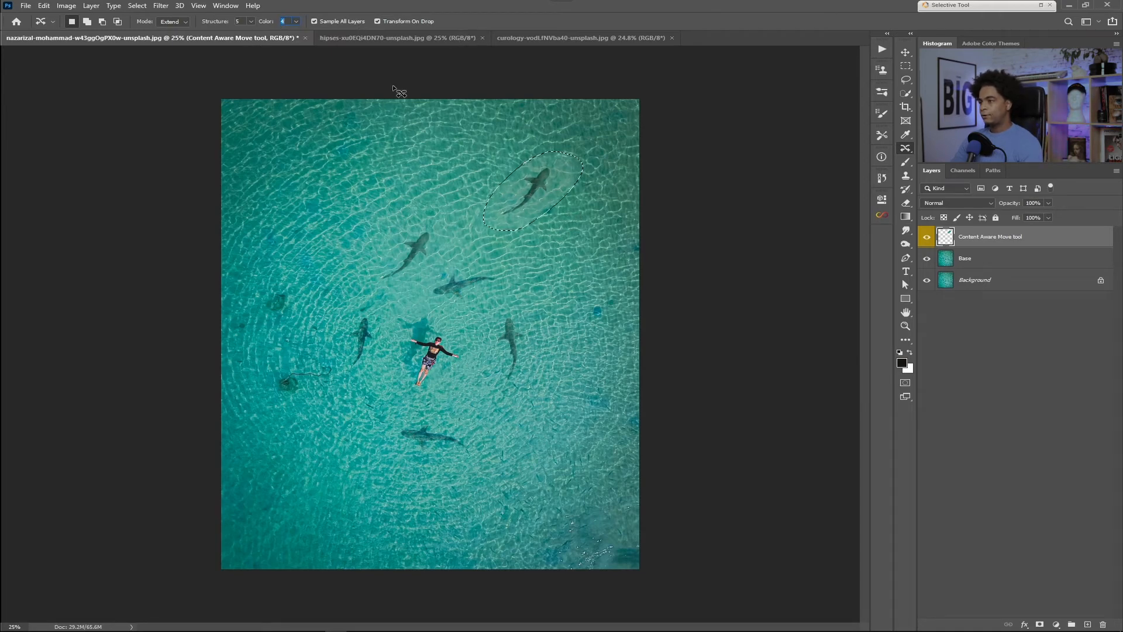
pyautogui.click(296, 21)
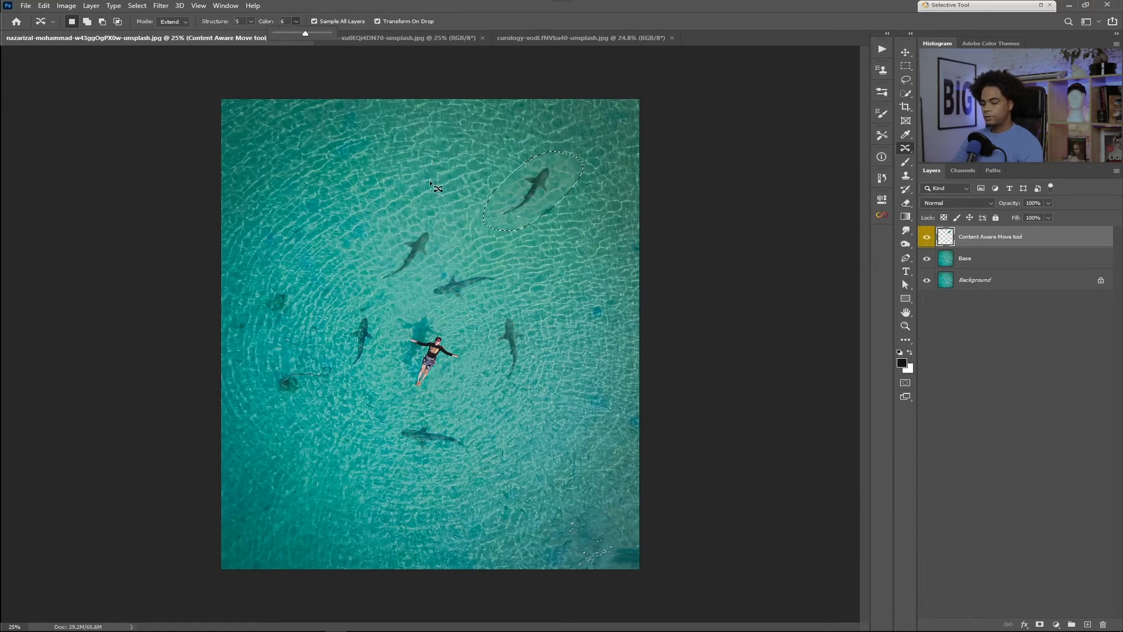
pyautogui.hotkey('ctrl', 'd')
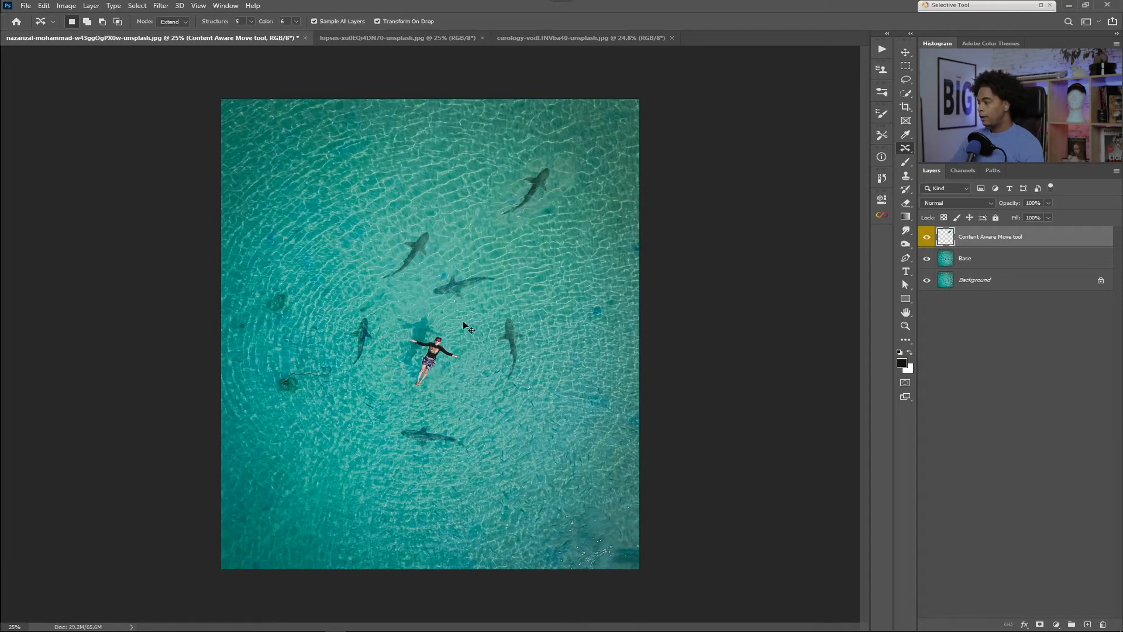
# Step: Undo the shark duplicate in the photo's upper-right area and clear the selection
pyautogui.moveTo(550, 152)
pyautogui.mouseDown()
pyautogui.moveTo(561, 196)
pyautogui.moveTo(486, 219)
pyautogui.moveTo(527, 159)
pyautogui.mouseUp()
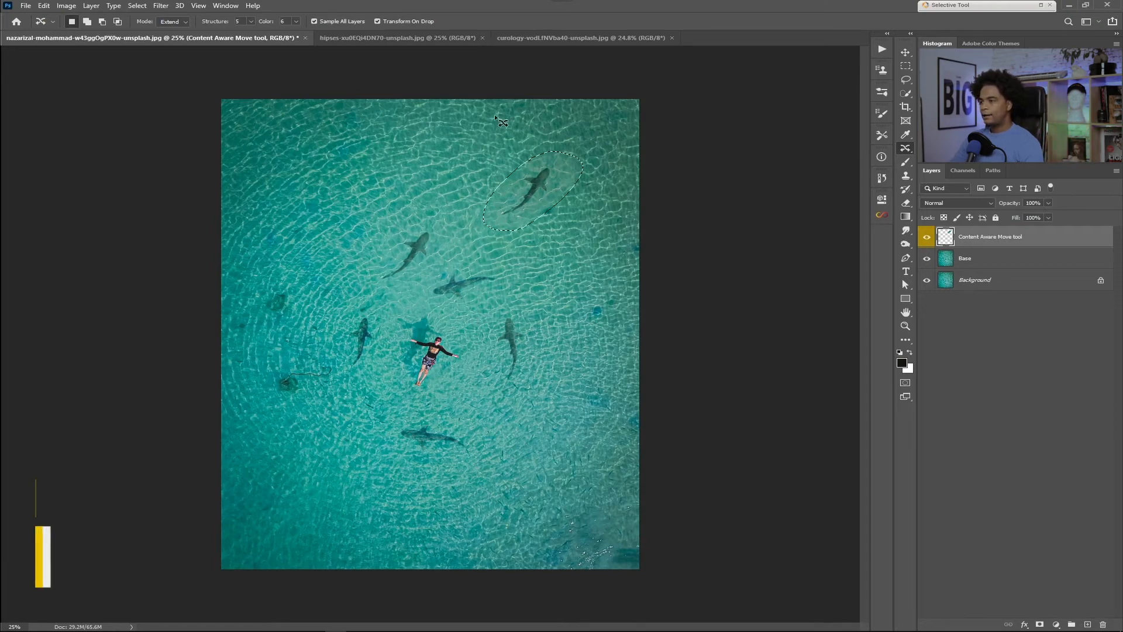
pyautogui.hotkey('ctrl', 'd')
pyautogui.hotkey('ctrl', 'z')
pyautogui.hotkey('ctrl', 'z')
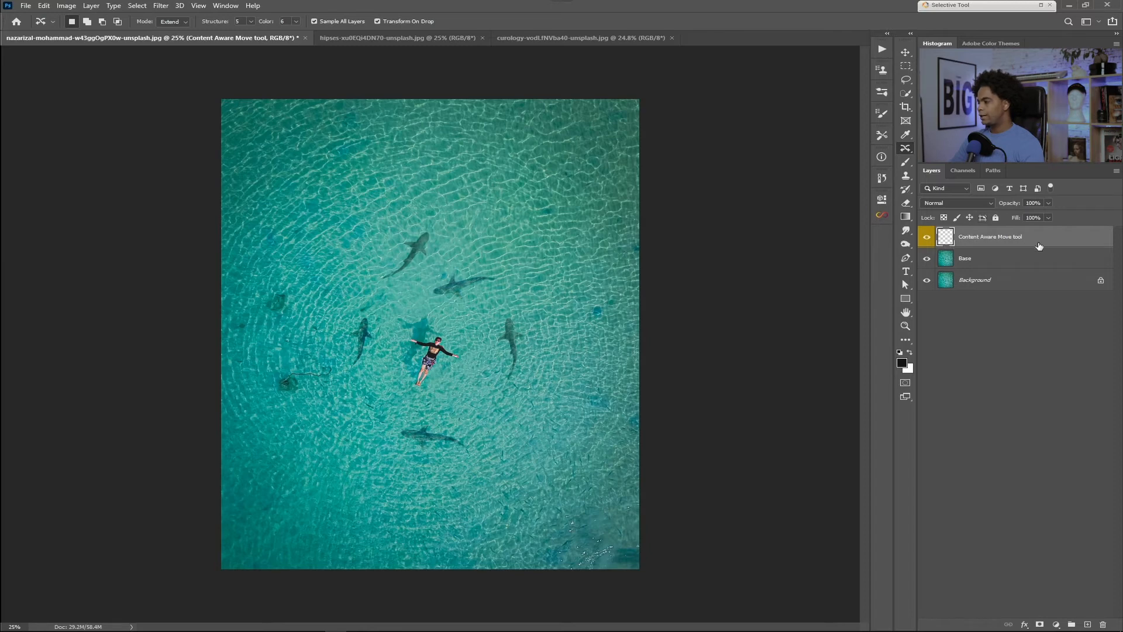
# Step: Turn off Sample All Layers and create a new green-labelled layer named Sample All Layers
pyautogui.click(314, 21)
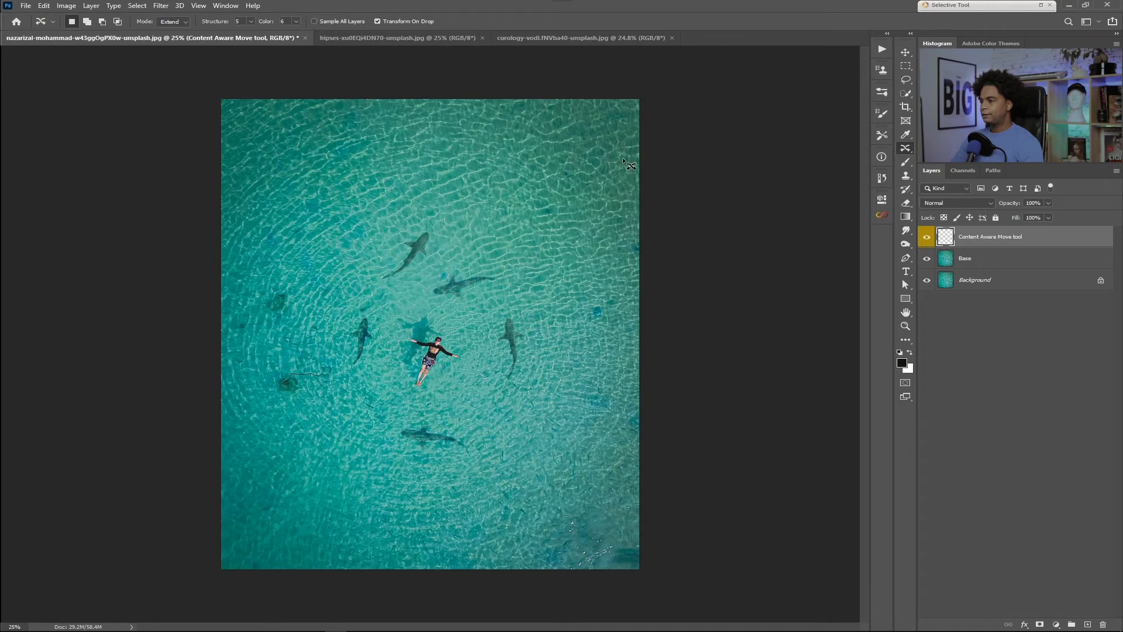
pyautogui.moveTo(450, 273); pyautogui.dragTo(399, 213)
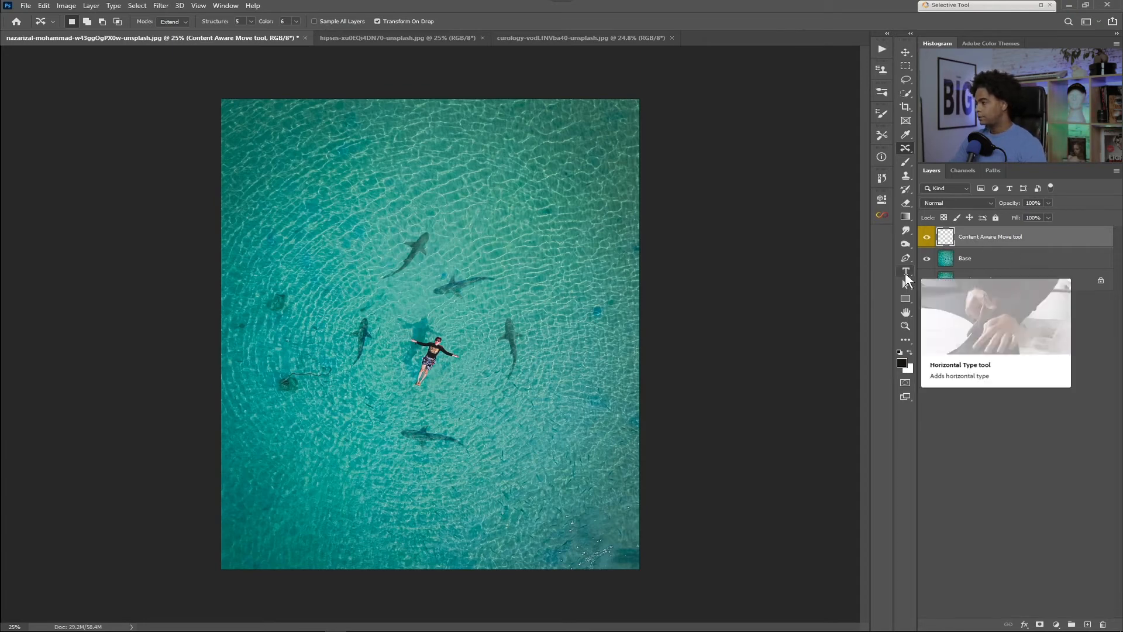
pyautogui.hotkey('ctrl', 'shift', 'n')
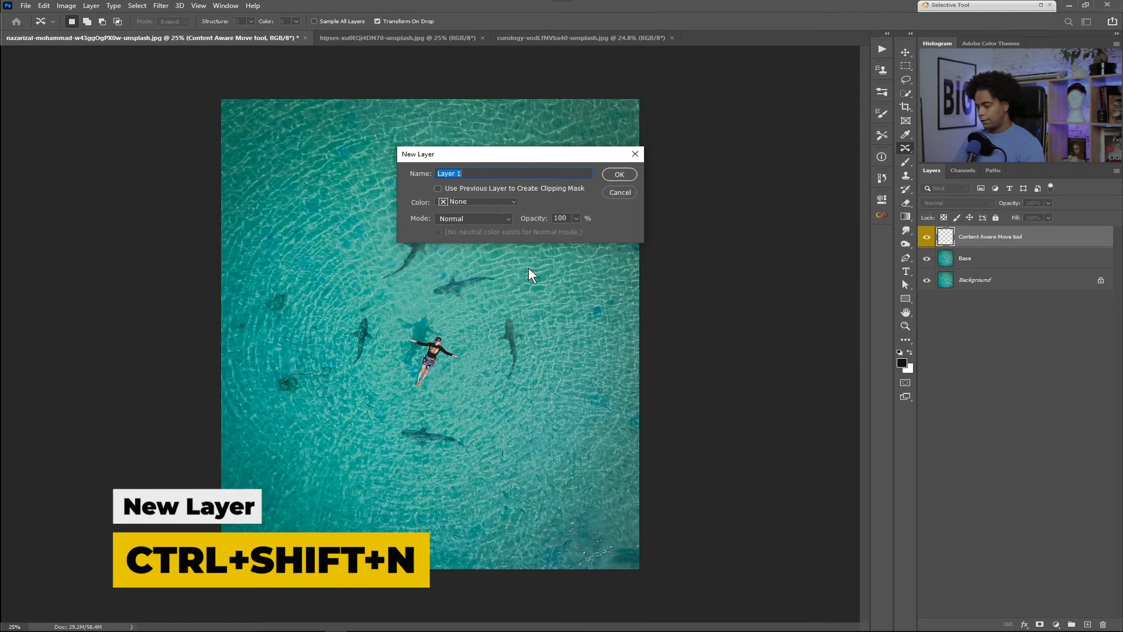
pyautogui.write('Sample ')
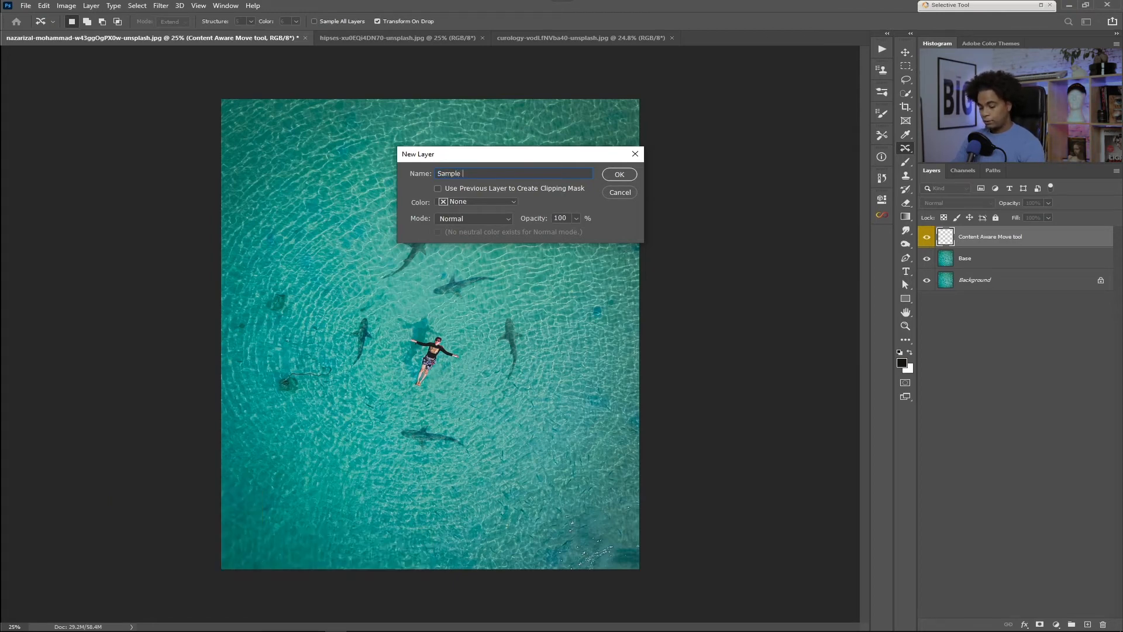
pyautogui.write('All Layers')
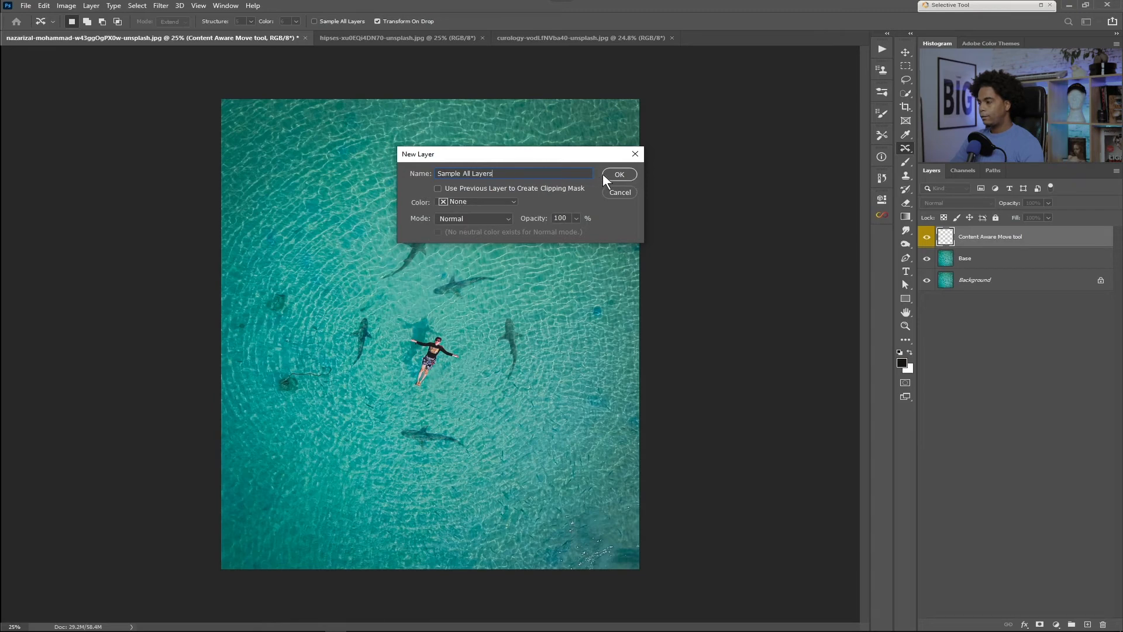
pyautogui.click(451, 201)
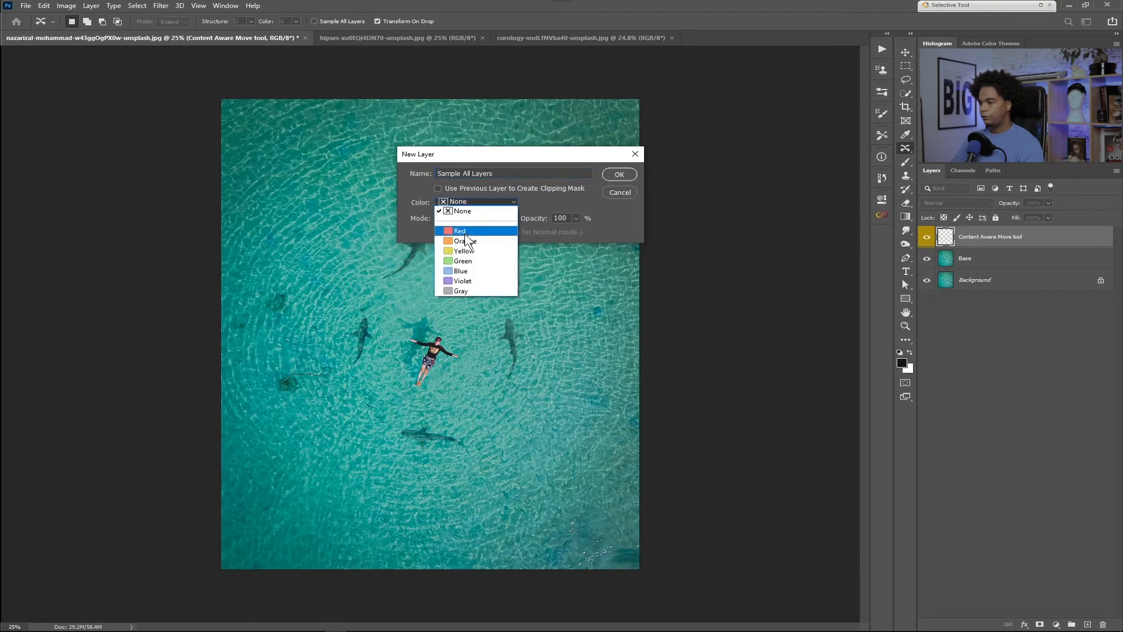
pyautogui.click(466, 262)
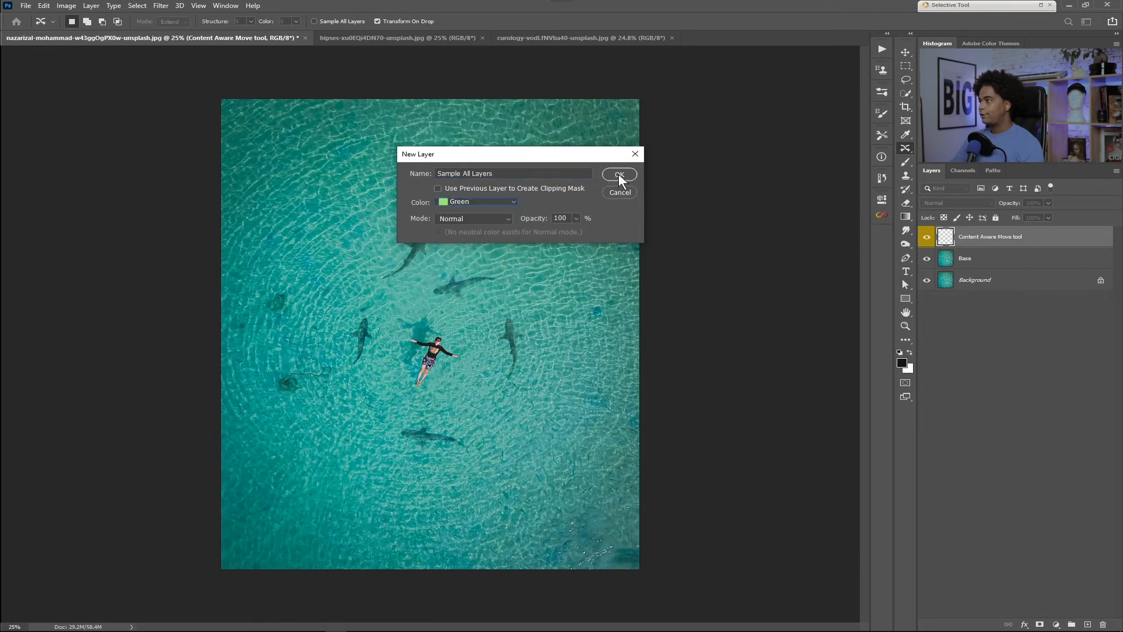
pyautogui.click(619, 174)
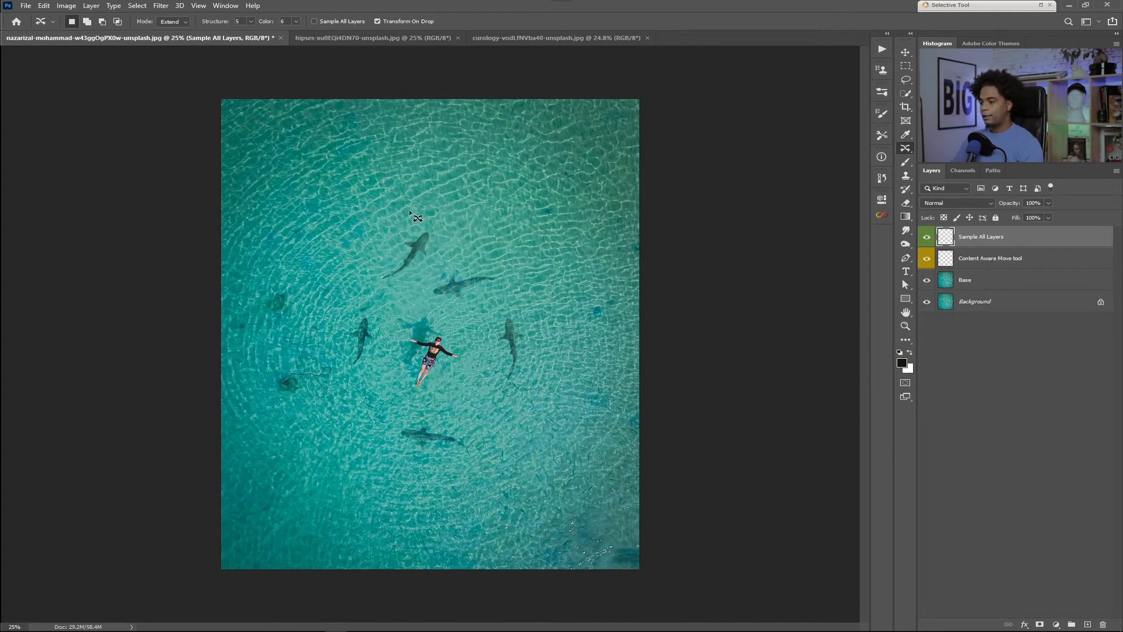
# Step: Outline the uppermost shark and try to duplicate it from the empty layer with Sample All Layers turned off
pyautogui.moveTo(426, 276)
pyautogui.mouseDown()
pyautogui.moveTo(409, 217)
pyautogui.moveTo(493, 185)
pyautogui.mouseUp()
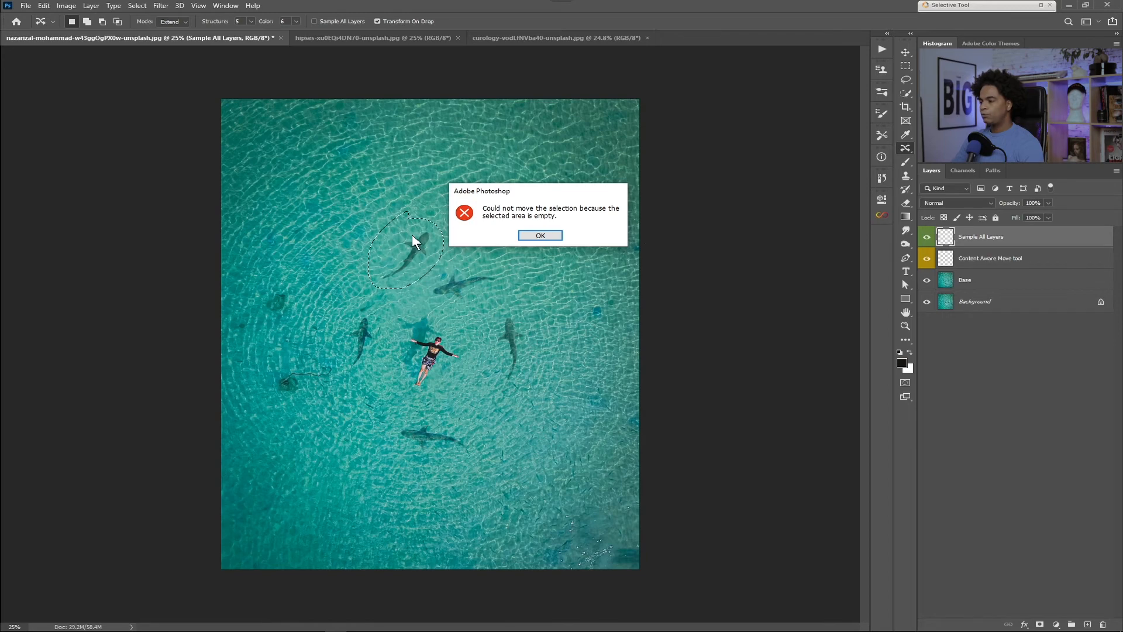
pyautogui.click(534, 235)
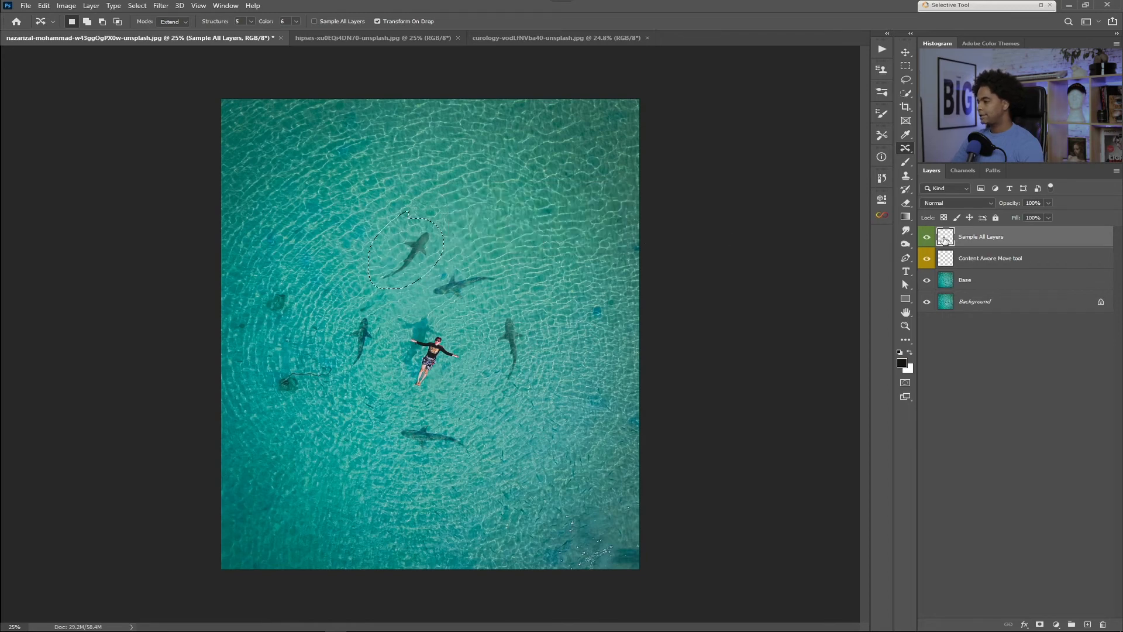
pyautogui.moveTo(402, 251); pyautogui.dragTo(493, 243)
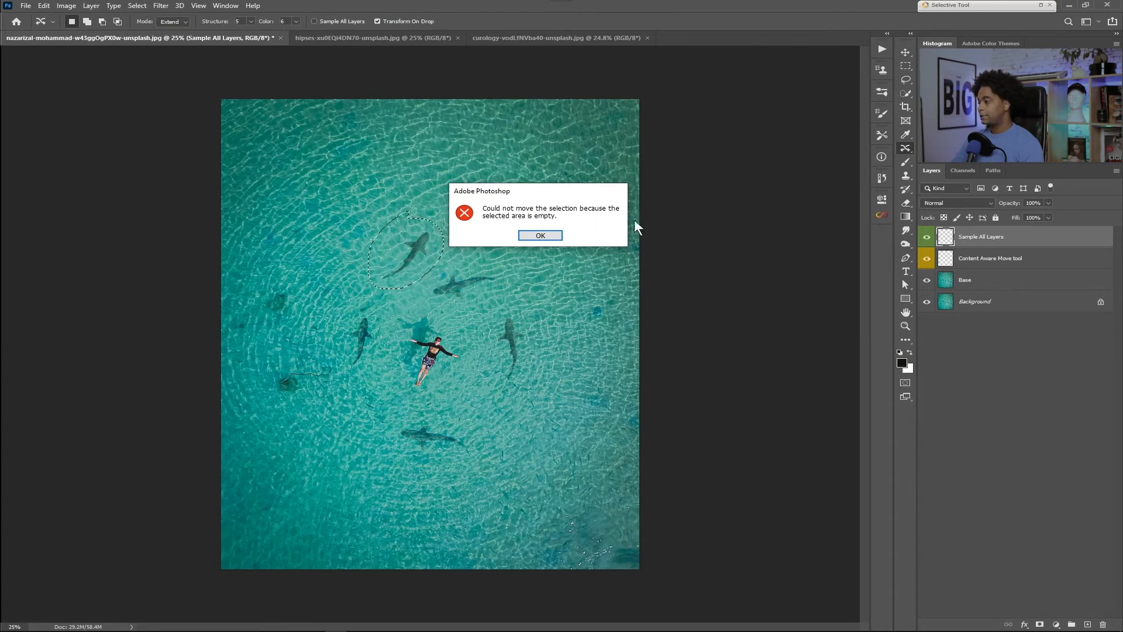
pyautogui.click(541, 235)
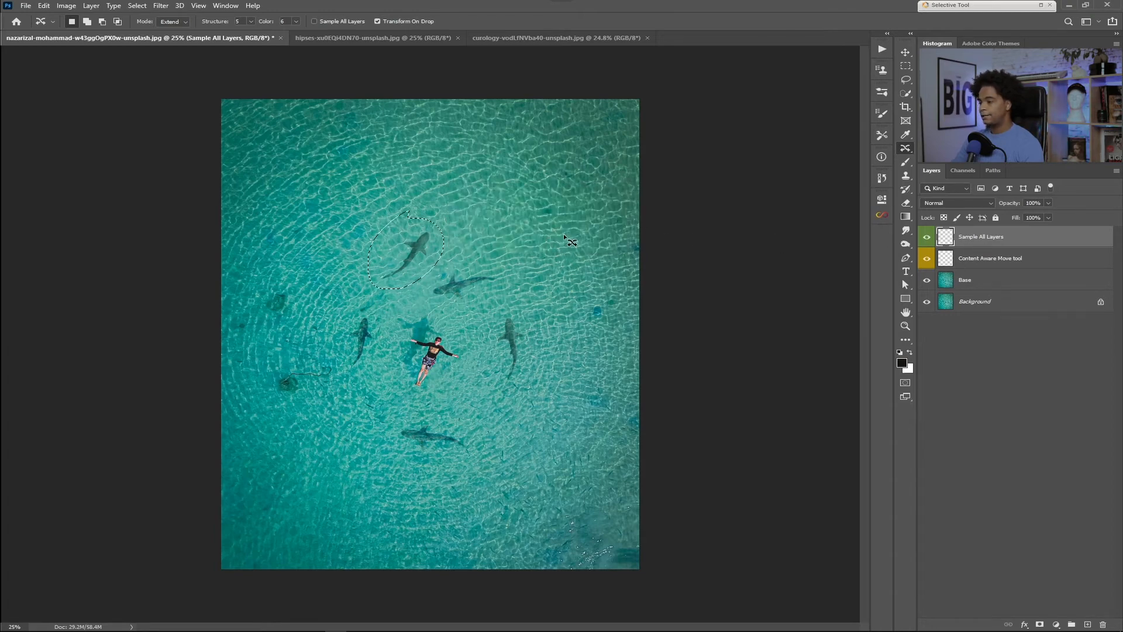
# Step: Duplicate the outlined shark to its upper right with Sample All Layers turned on, and undo the duplicate
pyautogui.click(319, 22)
pyautogui.moveTo(369, 272); pyautogui.dragTo(466, 208)
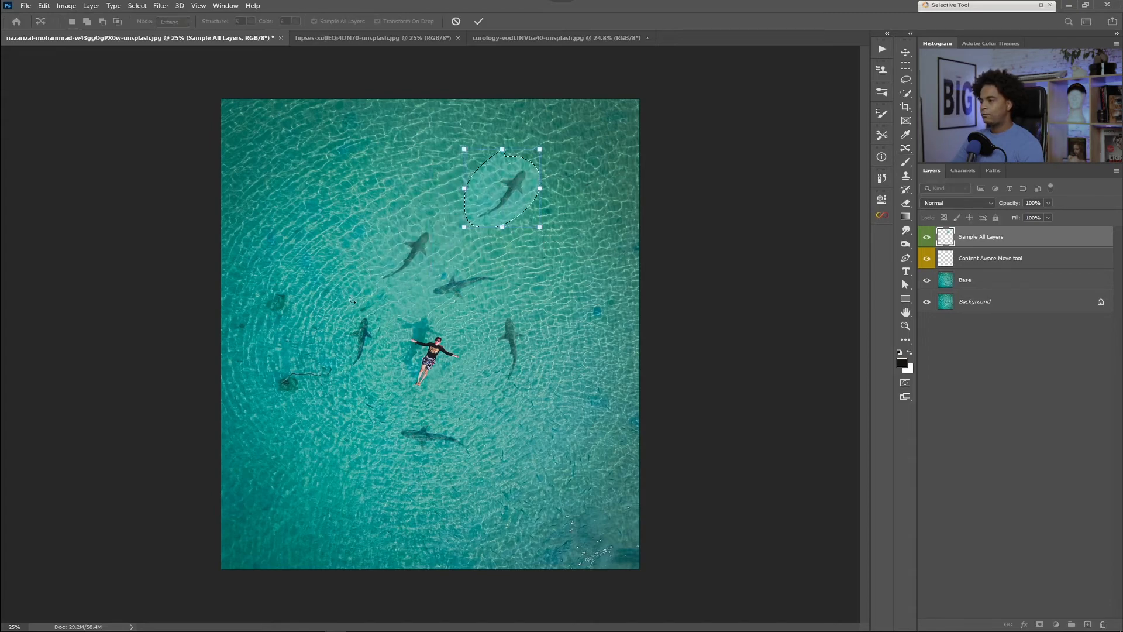
pyautogui.click(480, 22)
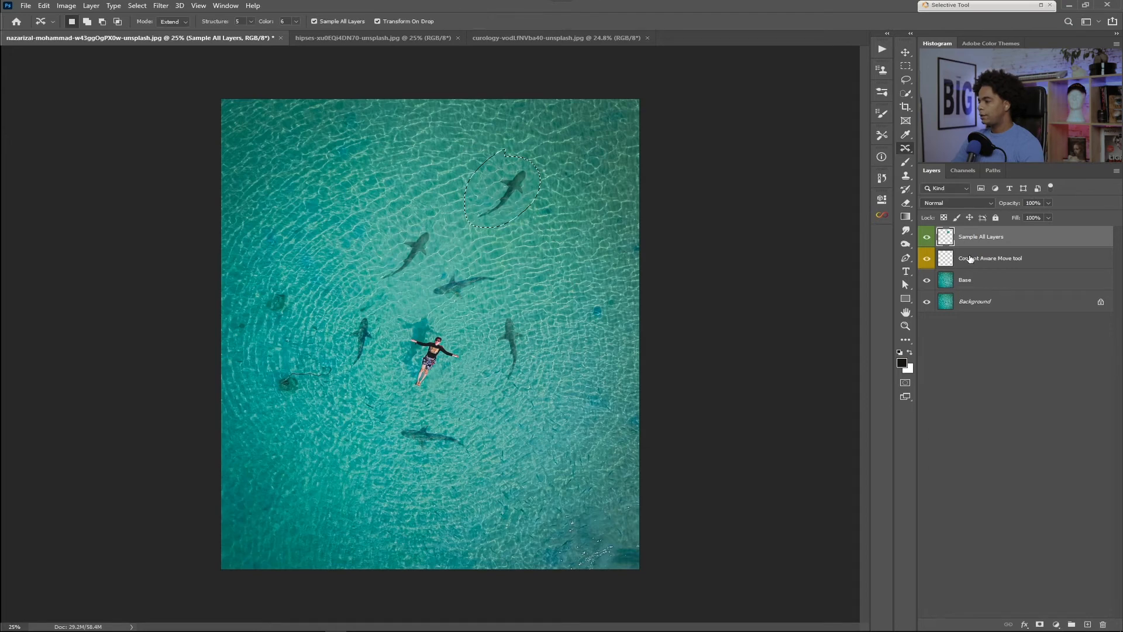
pyautogui.hotkey('ctrl', 'z')
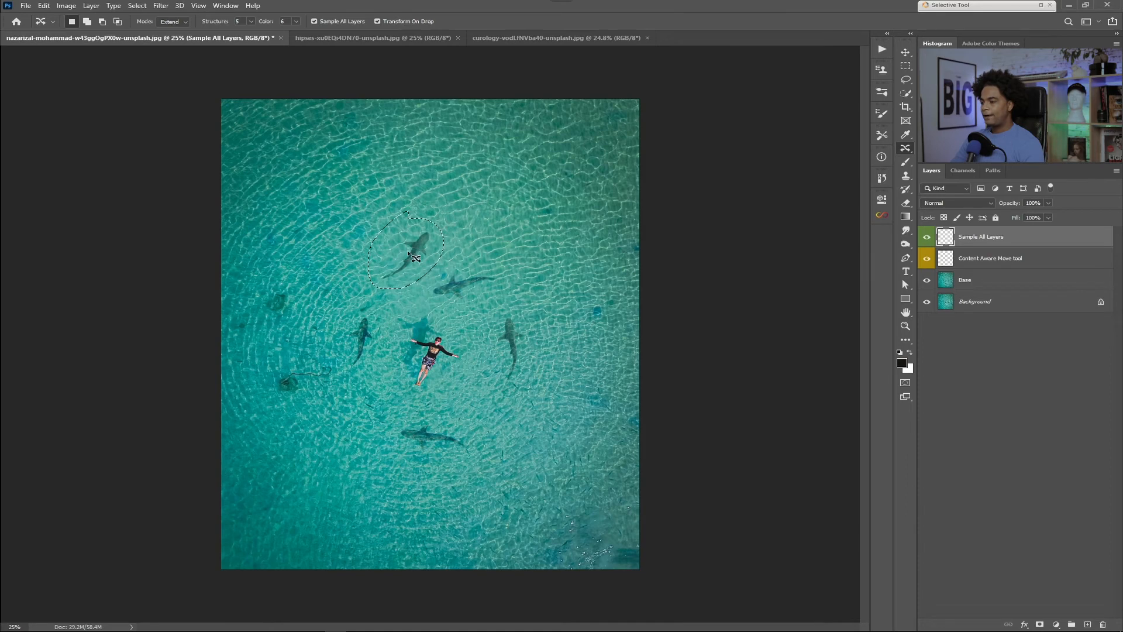
# Step: Duplicate the outlined shark to its upper right, try a larger and a much smaller size, and undo the applied duplicate
pyautogui.moveTo(406, 261); pyautogui.dragTo(507, 208)
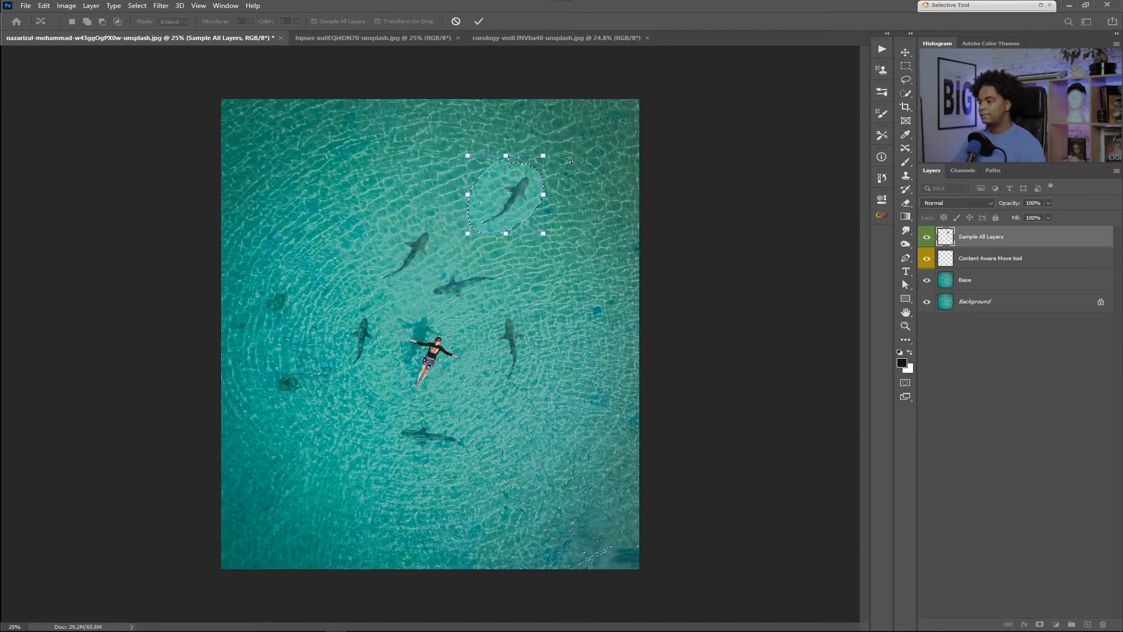
pyautogui.moveTo(544, 156); pyautogui.dragTo(580, 119)
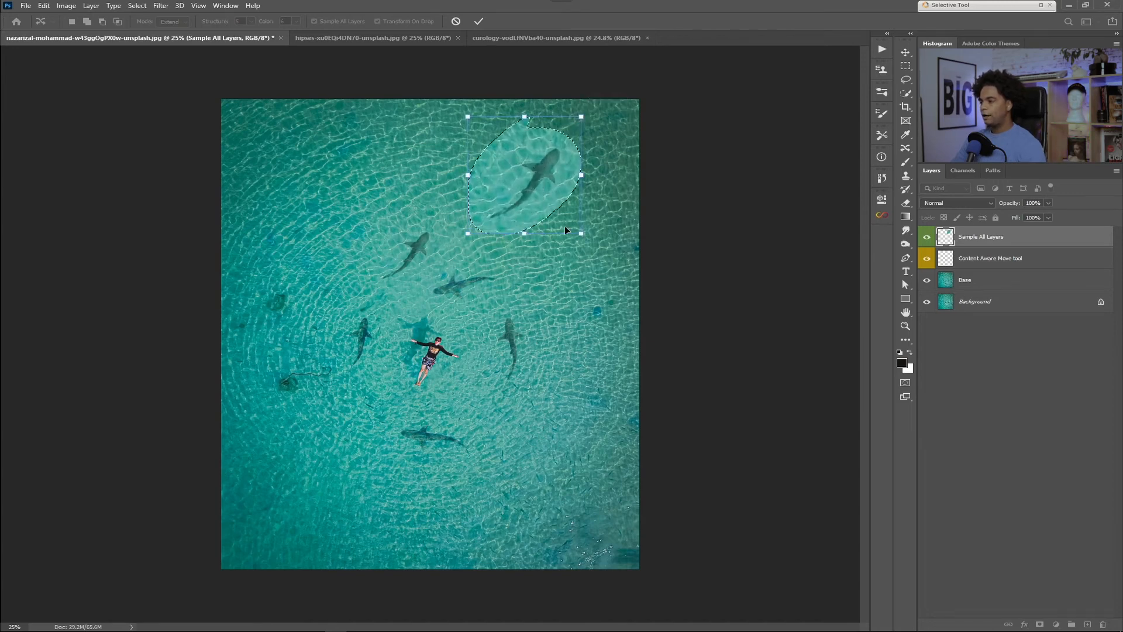
pyautogui.moveTo(580, 233); pyautogui.dragTo(502, 151)
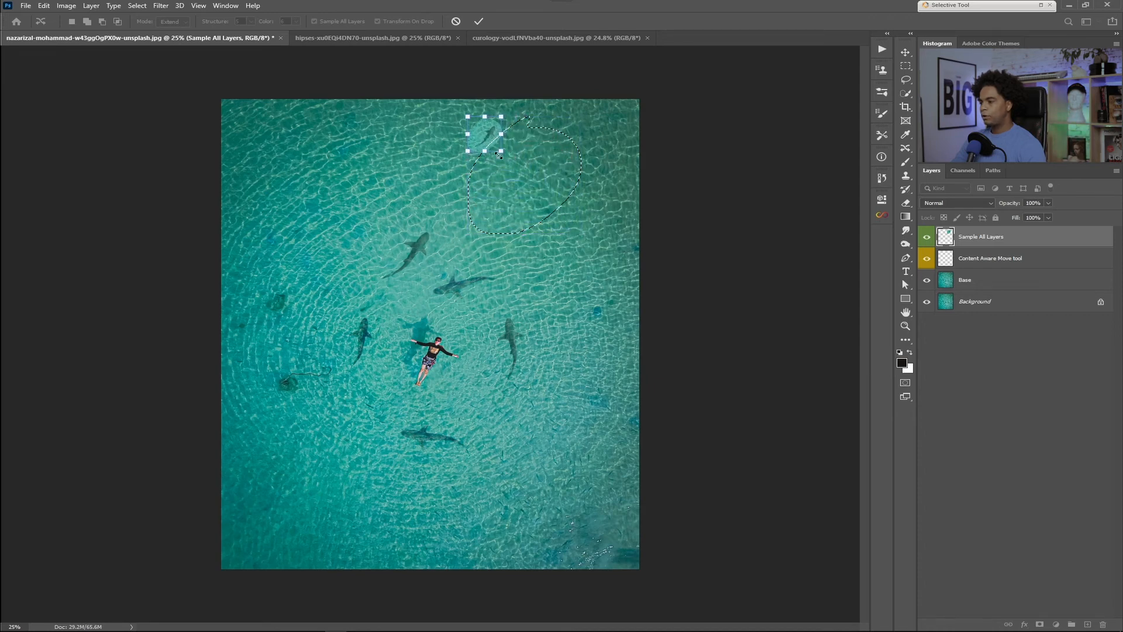
pyautogui.click(479, 21)
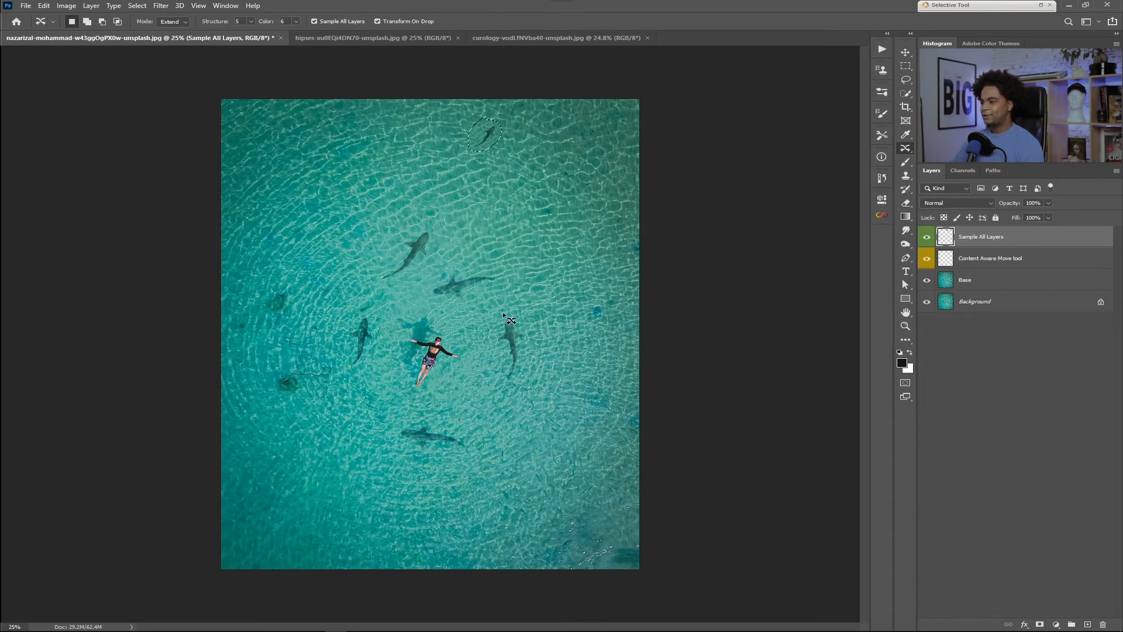
pyautogui.moveTo(408, 212); pyautogui.dragTo(409, 214)
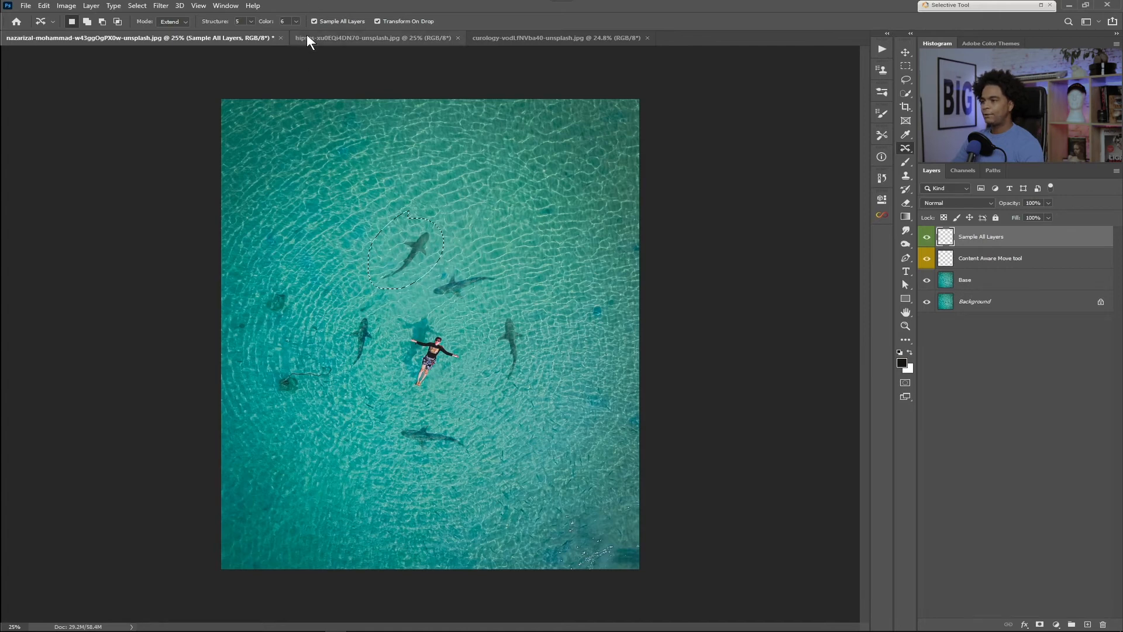
# Step: Duplicate the outlined shark with Transform On Drop turned off, undo the duplicate, and turn the option back on
pyautogui.click(378, 21)
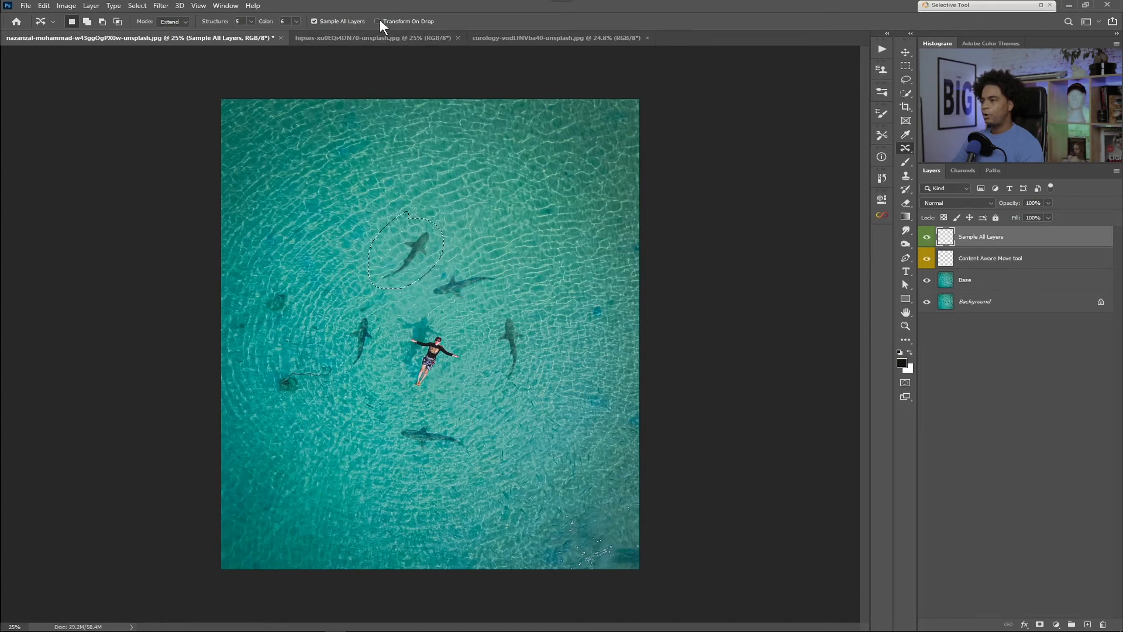
pyautogui.moveTo(395, 264); pyautogui.dragTo(517, 189)
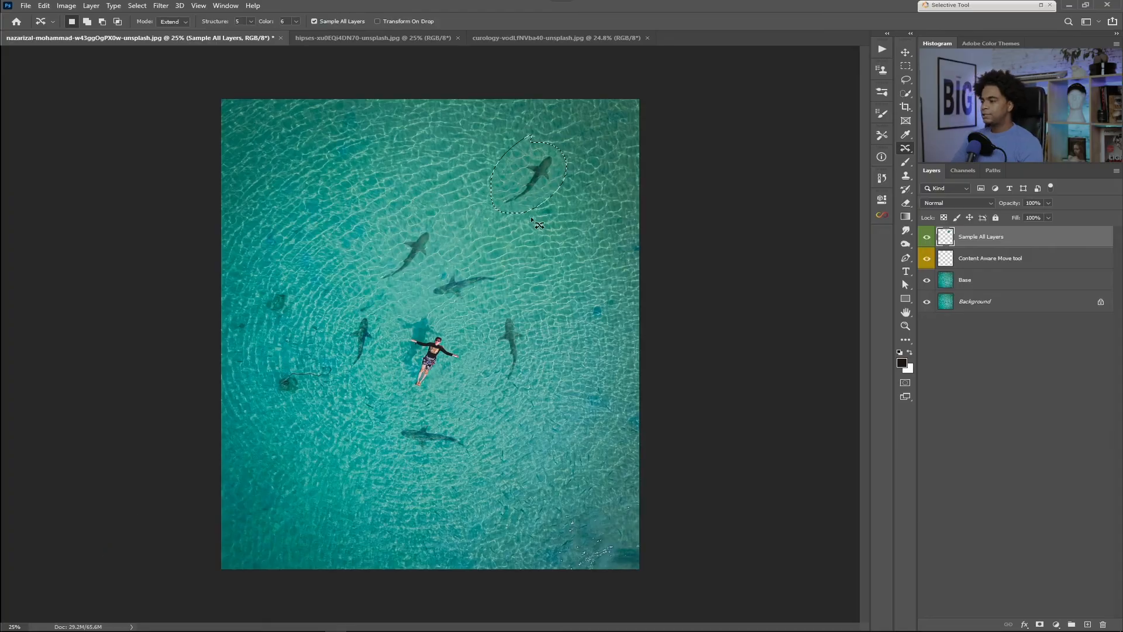
pyautogui.moveTo(552, 179); pyautogui.dragTo(433, 253)
pyautogui.hotkey('ctrl', 'z')
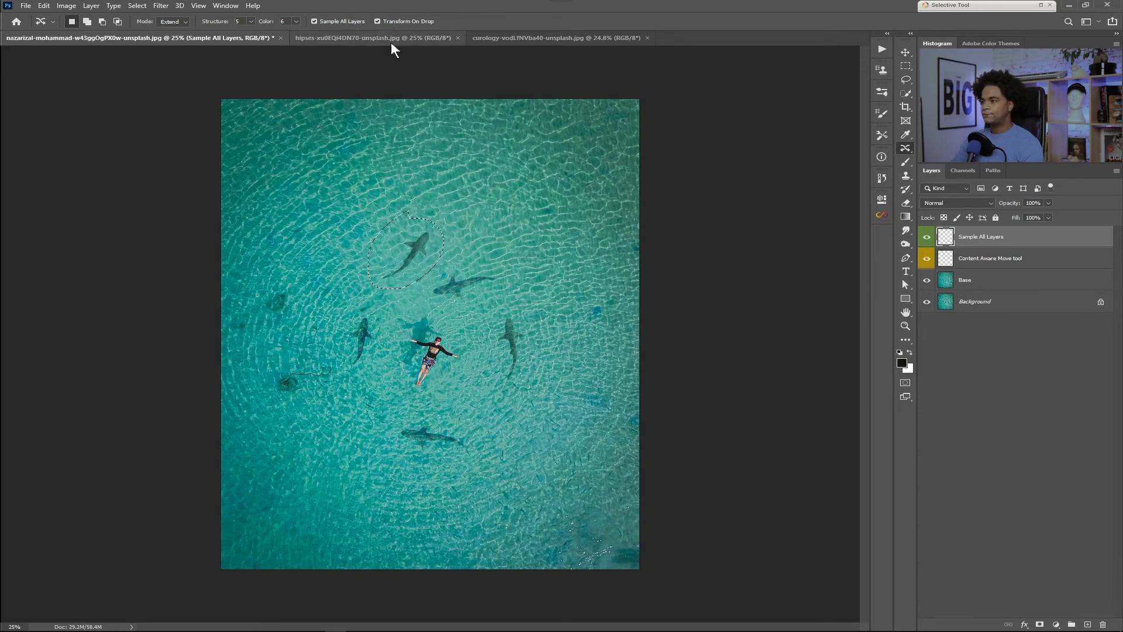
# Step: Duplicate the outlined shark to its upper right, rotated nearly horizontal with its head to the left and scaled down small, and deselect it
pyautogui.moveTo(403, 276); pyautogui.dragTo(514, 199)
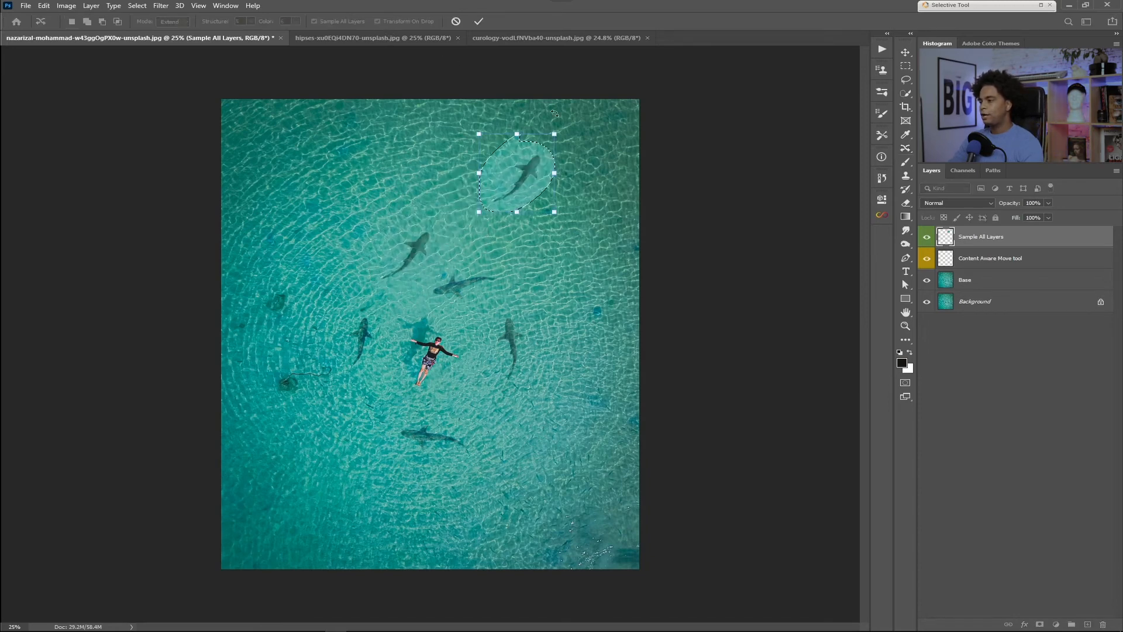
pyautogui.moveTo(571, 225); pyautogui.dragTo(494, 120)
pyautogui.moveTo(576, 158); pyautogui.dragTo(624, 147)
pyautogui.moveTo(551, 240); pyautogui.dragTo(539, 175)
pyautogui.hotkey('ctrl', 'z')
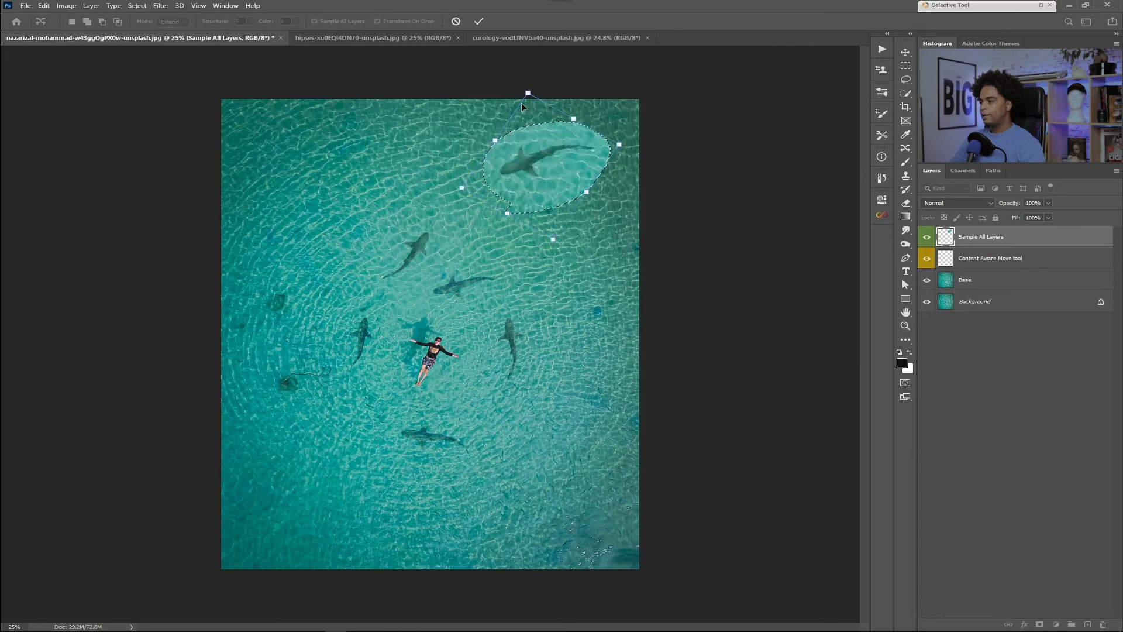
pyautogui.moveTo(532, 93); pyautogui.dragTo(544, 188)
pyautogui.click(479, 21)
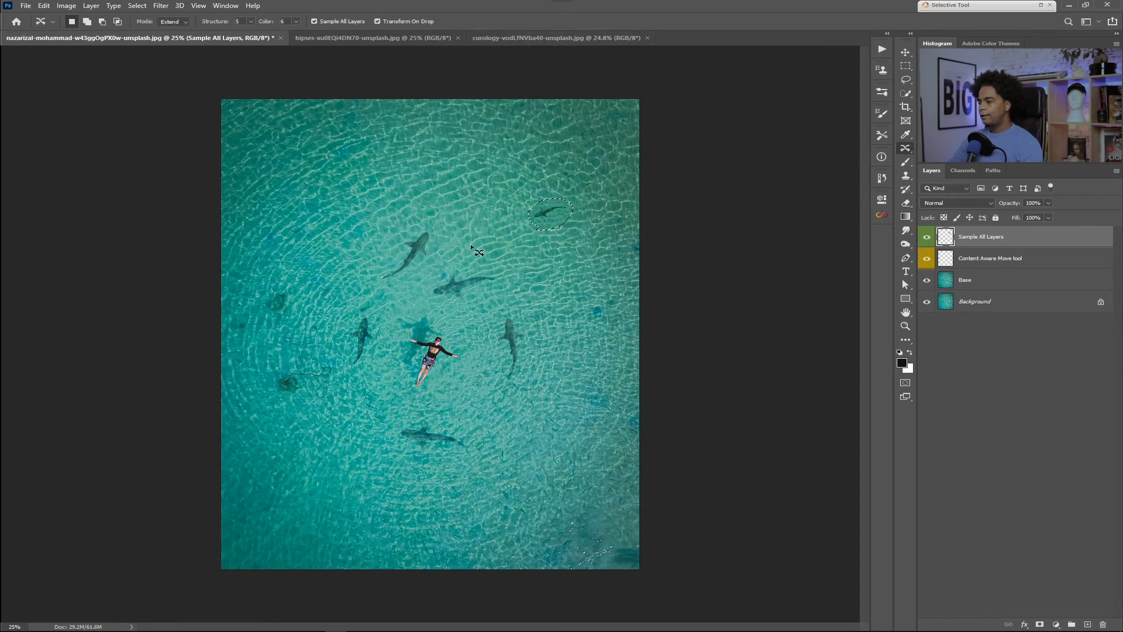
pyautogui.hotkey('ctrl', 'd')
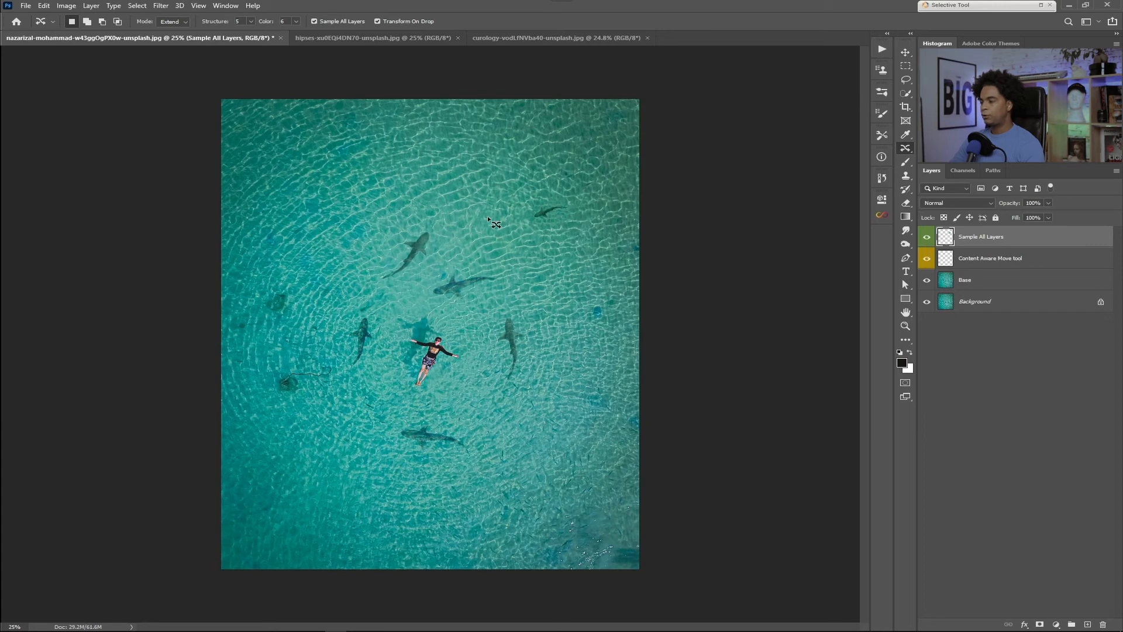
# Step: Undo the rotated and scaled-down shark duplicate and clear the remaining selection
pyautogui.hotkey('ctrl', 'z')
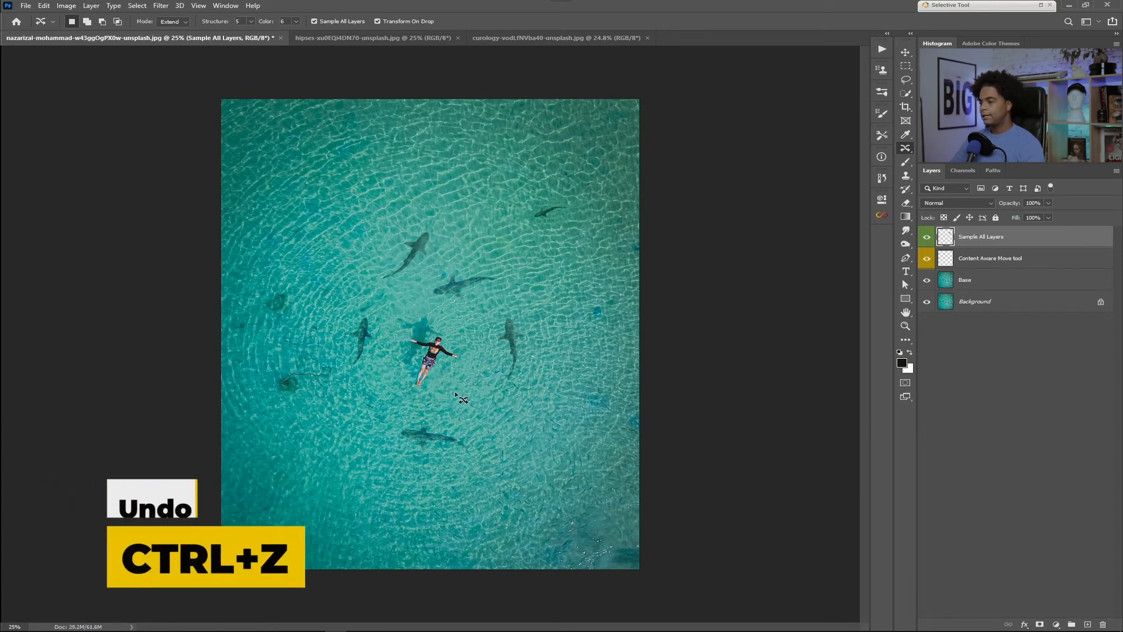
pyautogui.hotkey('ctrl', 'z')
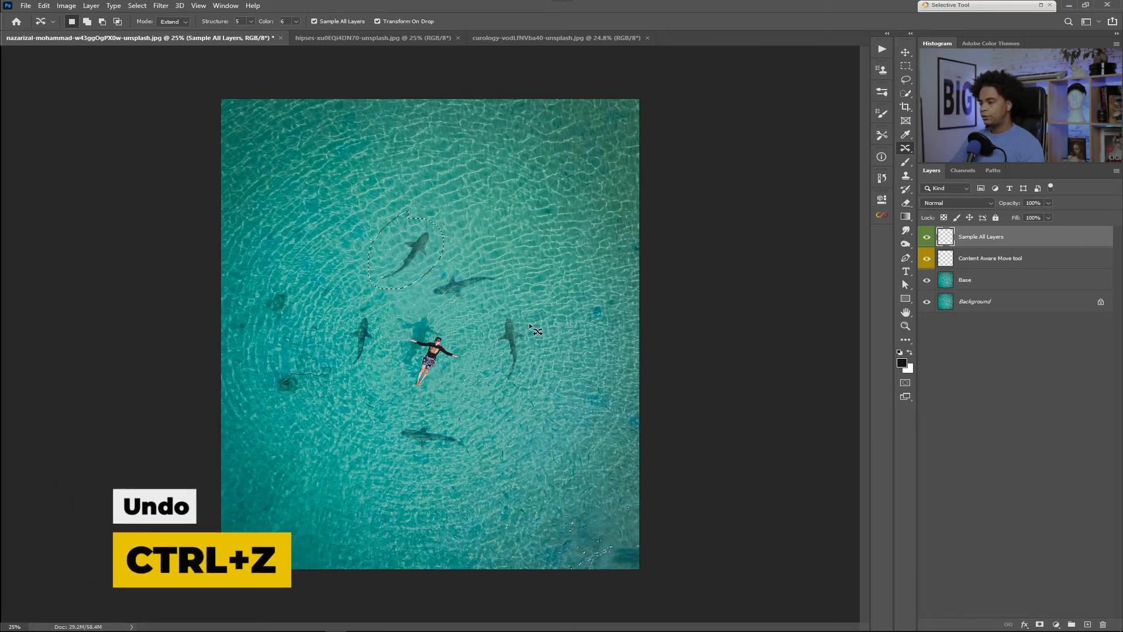
pyautogui.hotkey('ctrl', 'd')
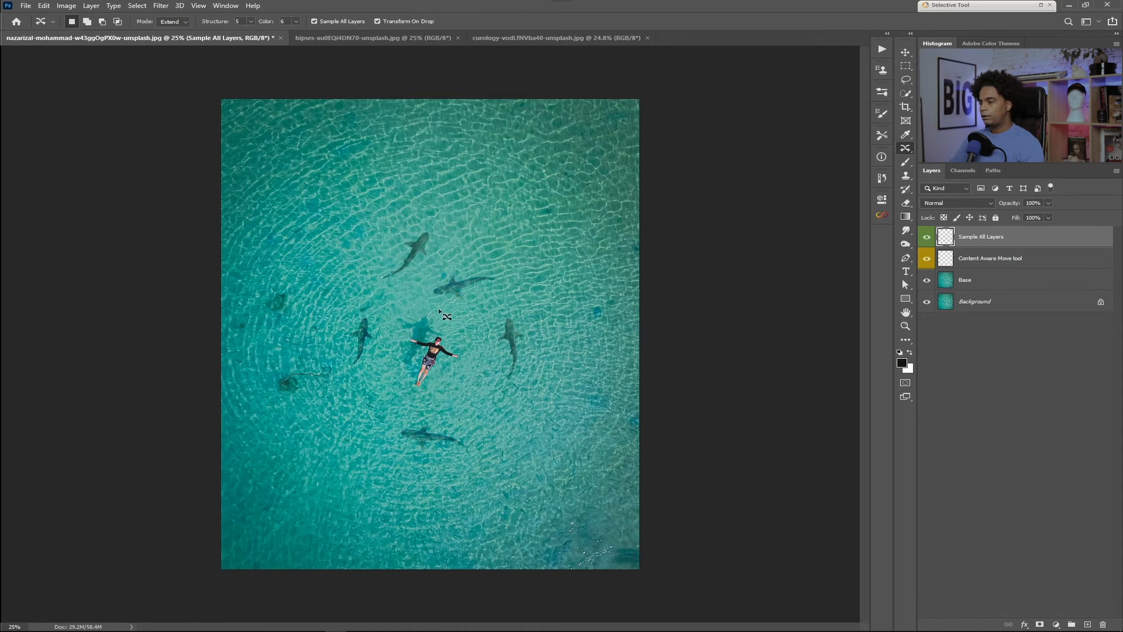
# Step: Outline the uppermost shark and place a duplicate above and to its right, rotated with its head at the lower left and scaled to about half size
pyautogui.moveTo(415, 222)
pyautogui.mouseDown()
pyautogui.moveTo(363, 272)
pyautogui.moveTo(416, 286)
pyautogui.moveTo(449, 232)
pyautogui.moveTo(415, 221)
pyautogui.mouseUp()
pyautogui.moveTo(421, 263); pyautogui.dragTo(526, 199)
pyautogui.moveTo(576, 248); pyautogui.dragTo(513, 154)
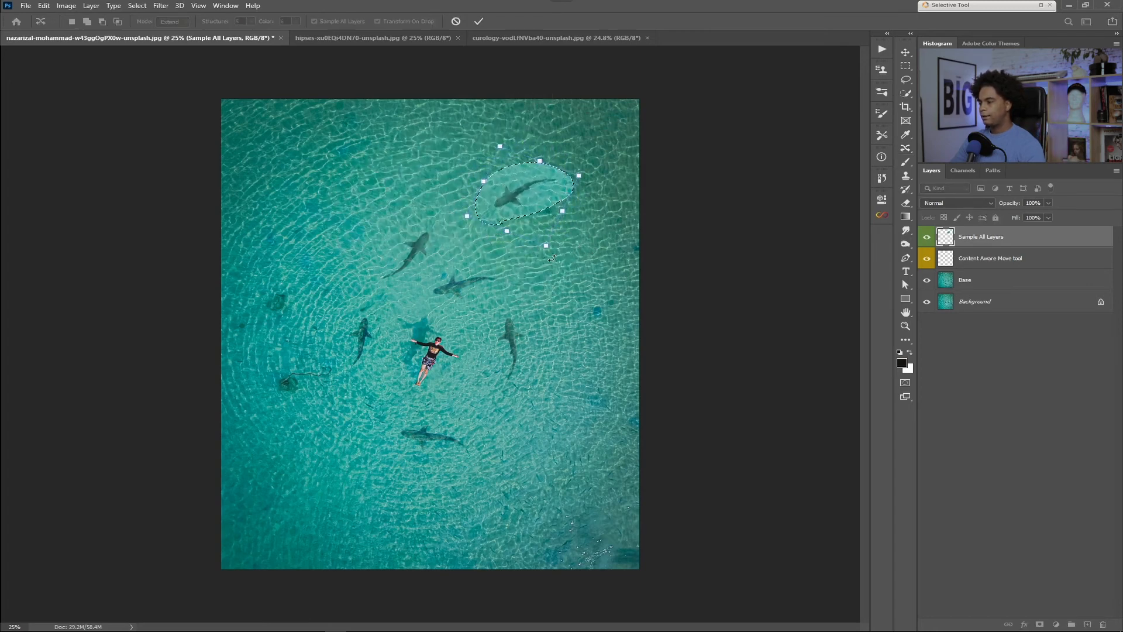
pyautogui.moveTo(546, 246); pyautogui.dragTo(522, 193)
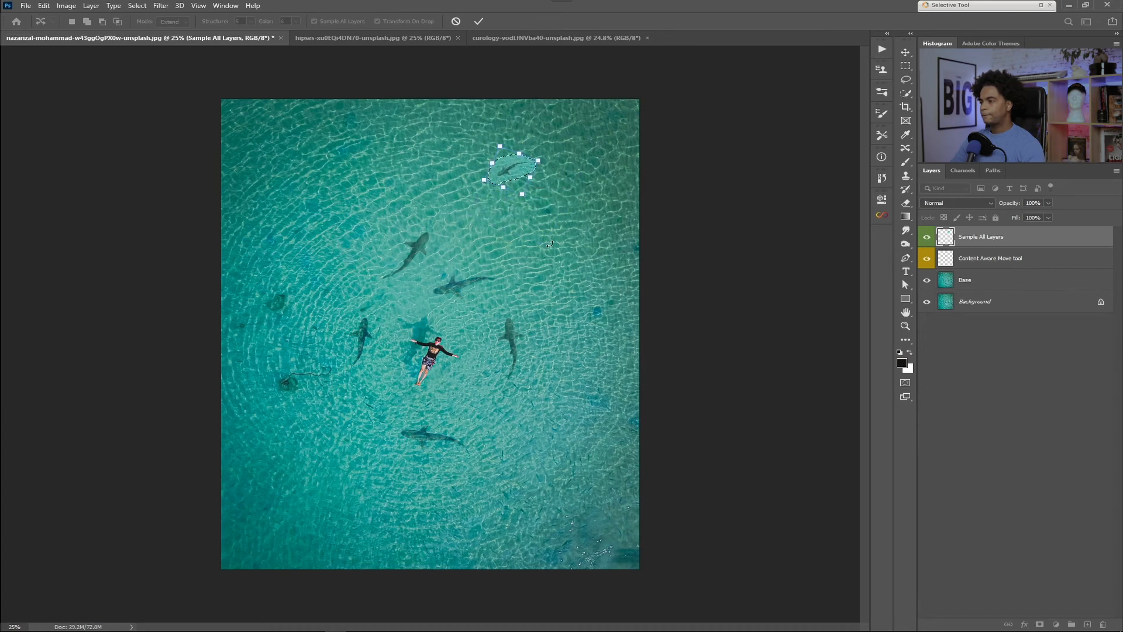
pyautogui.click(479, 21)
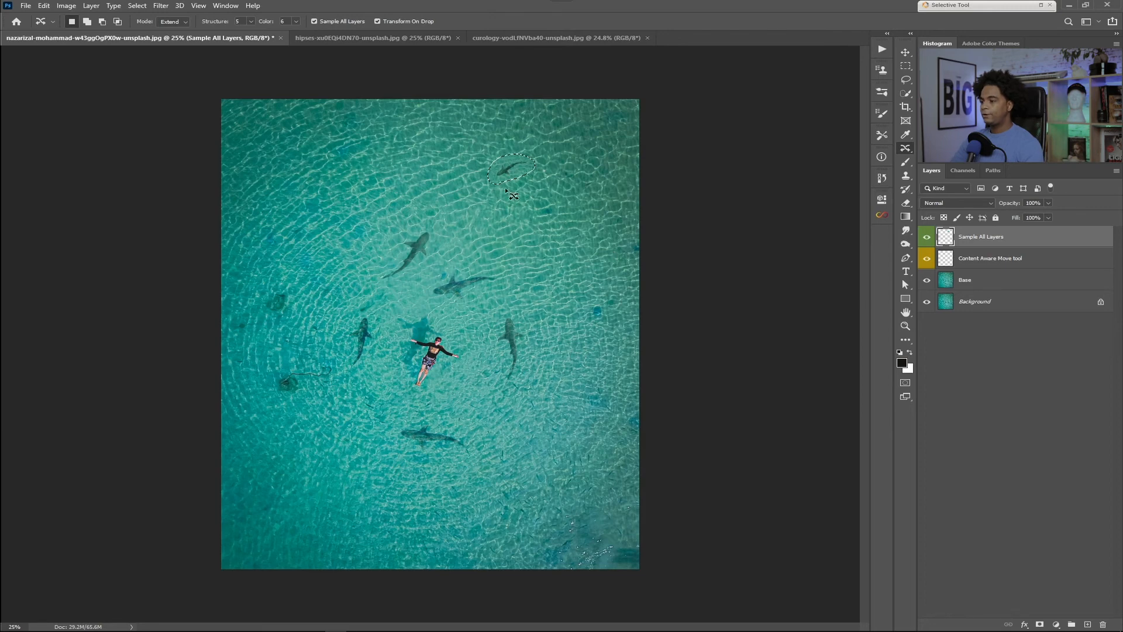